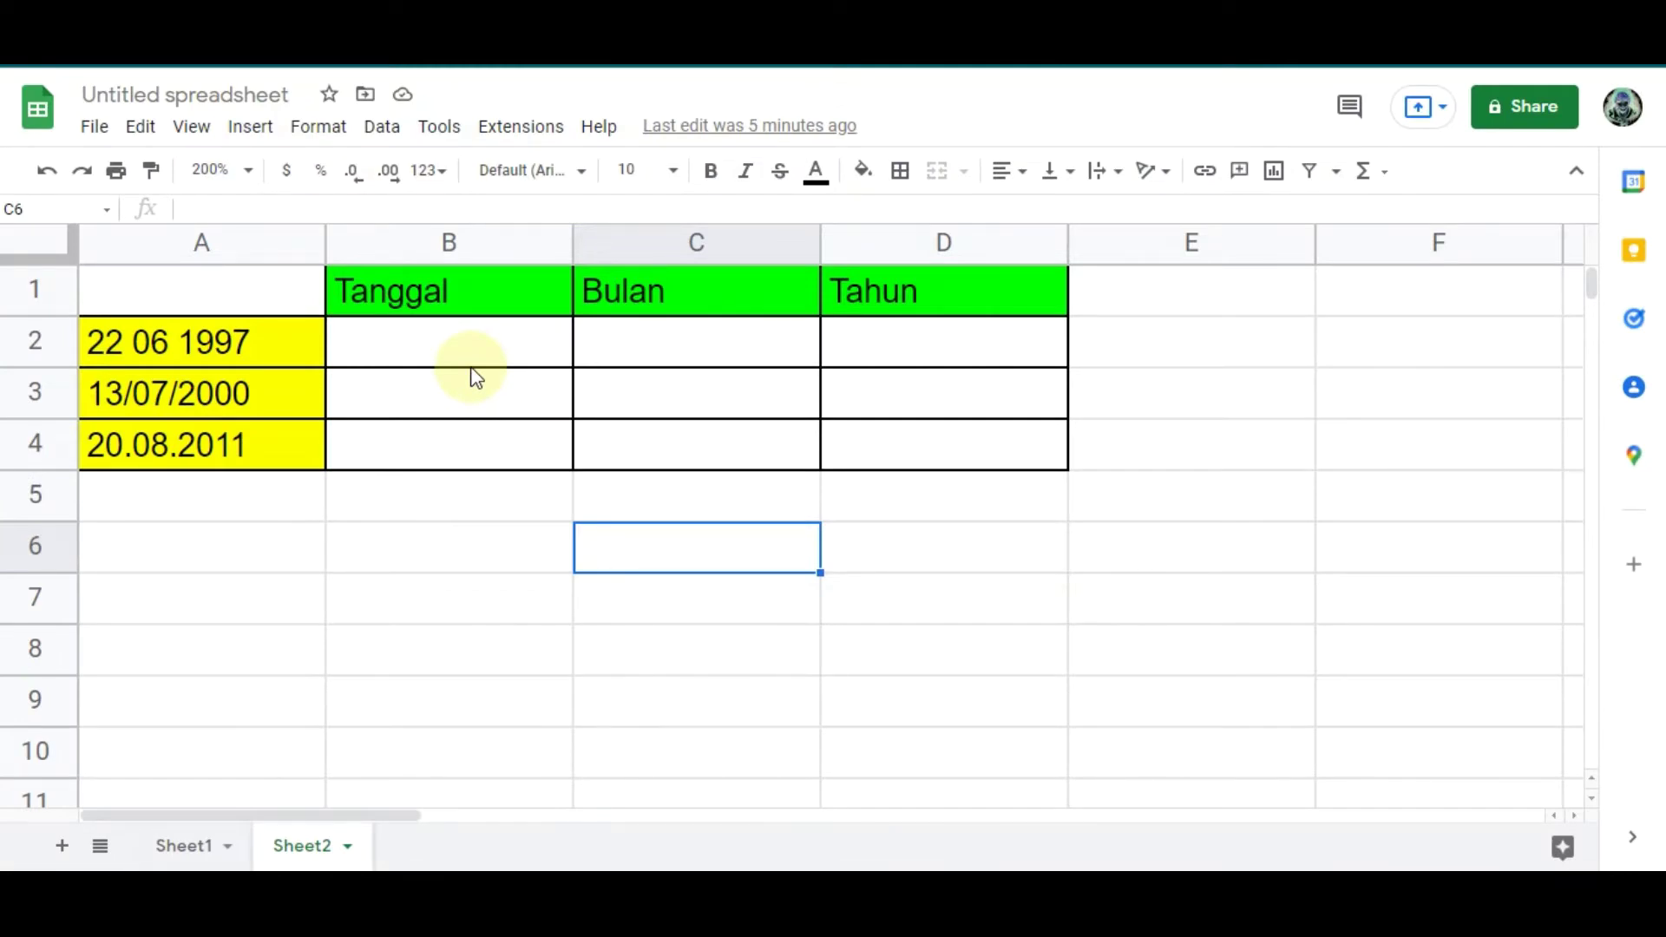
- Review the space, slash and dot date formats in cells A2 to A4
click(184, 336)
click(195, 404)
click(209, 442)
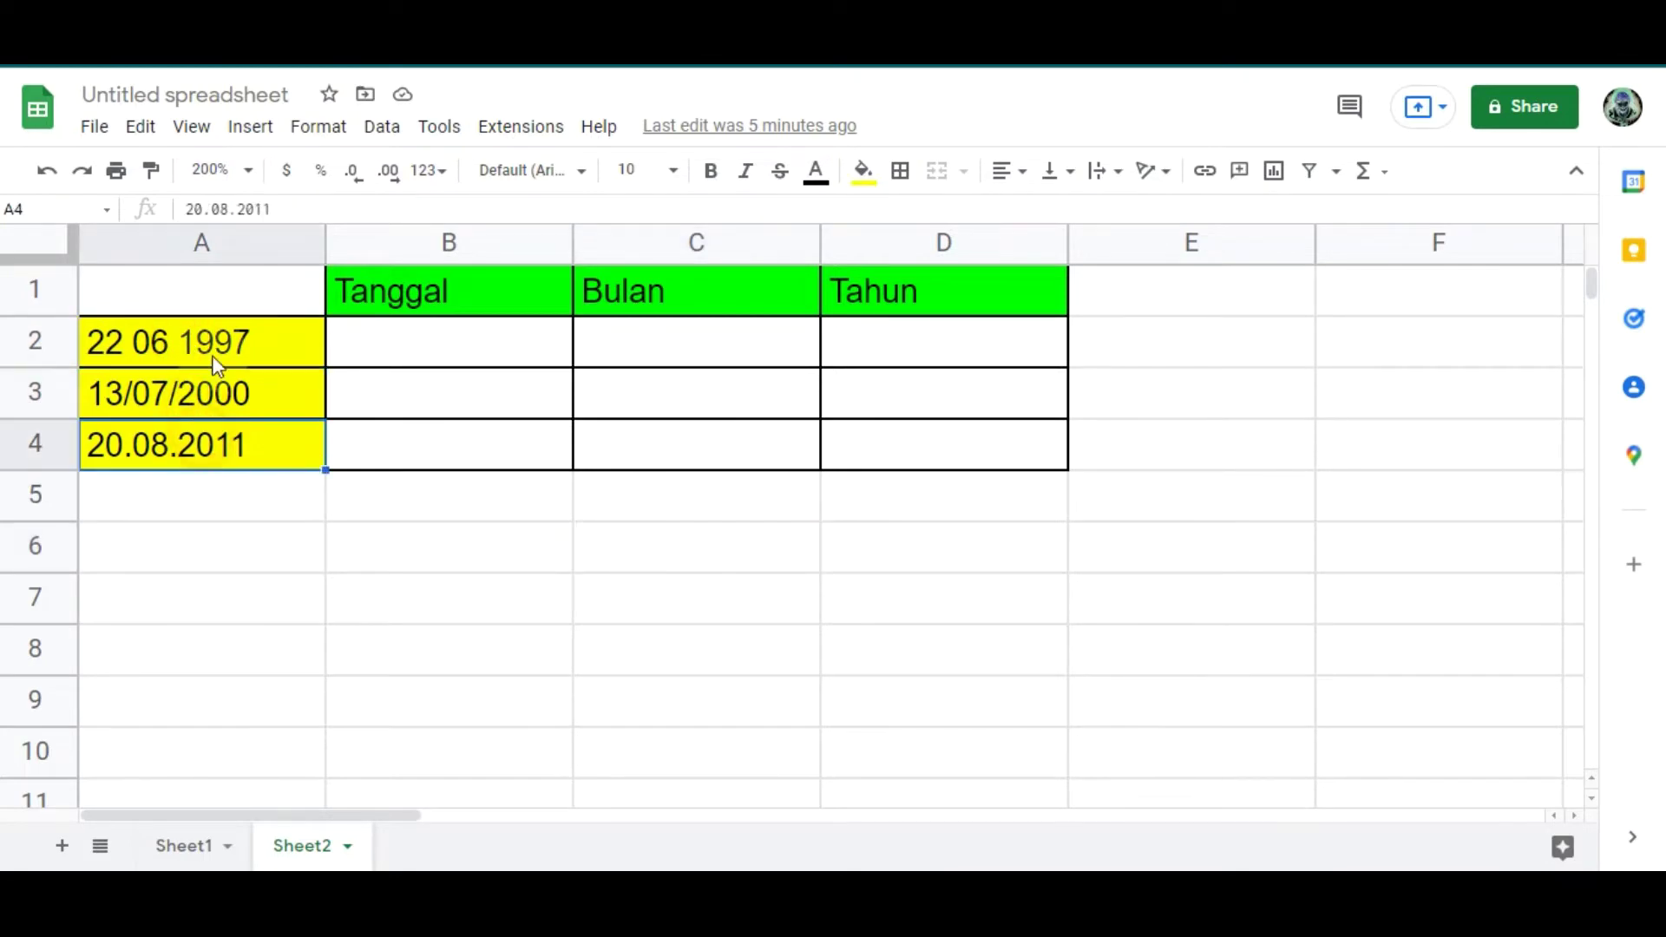
click(215, 352)
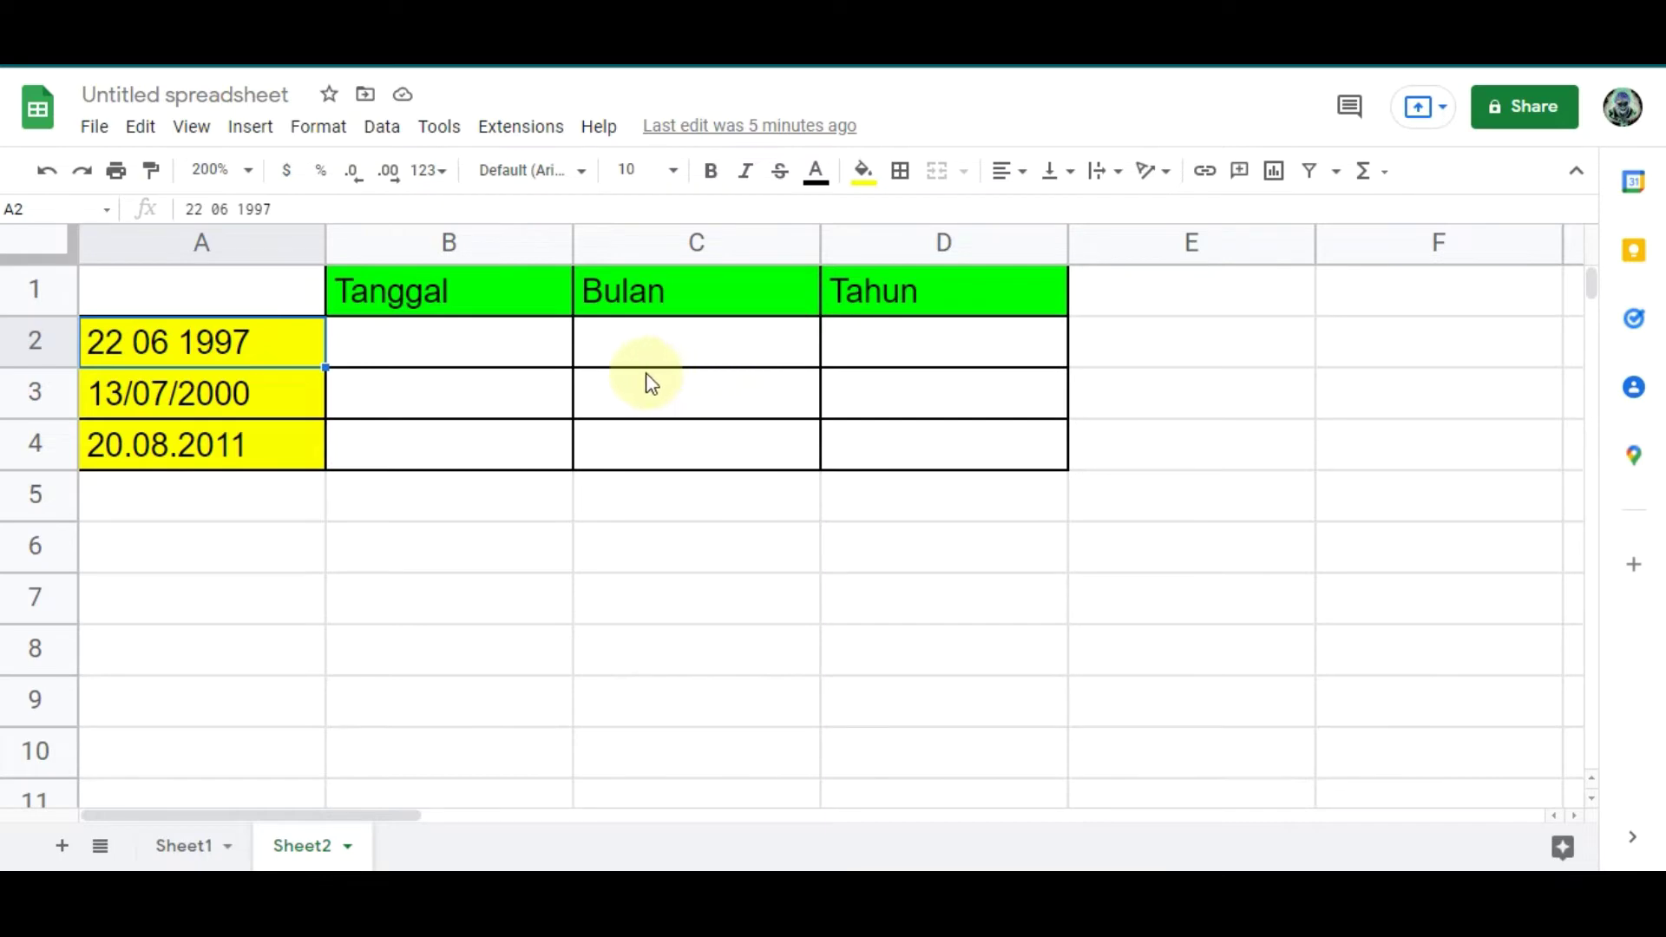
- Enter =SPLIT(A2," ") in B2 to split 22 06 1997 into 22, 6 and 1997
click(392, 340)
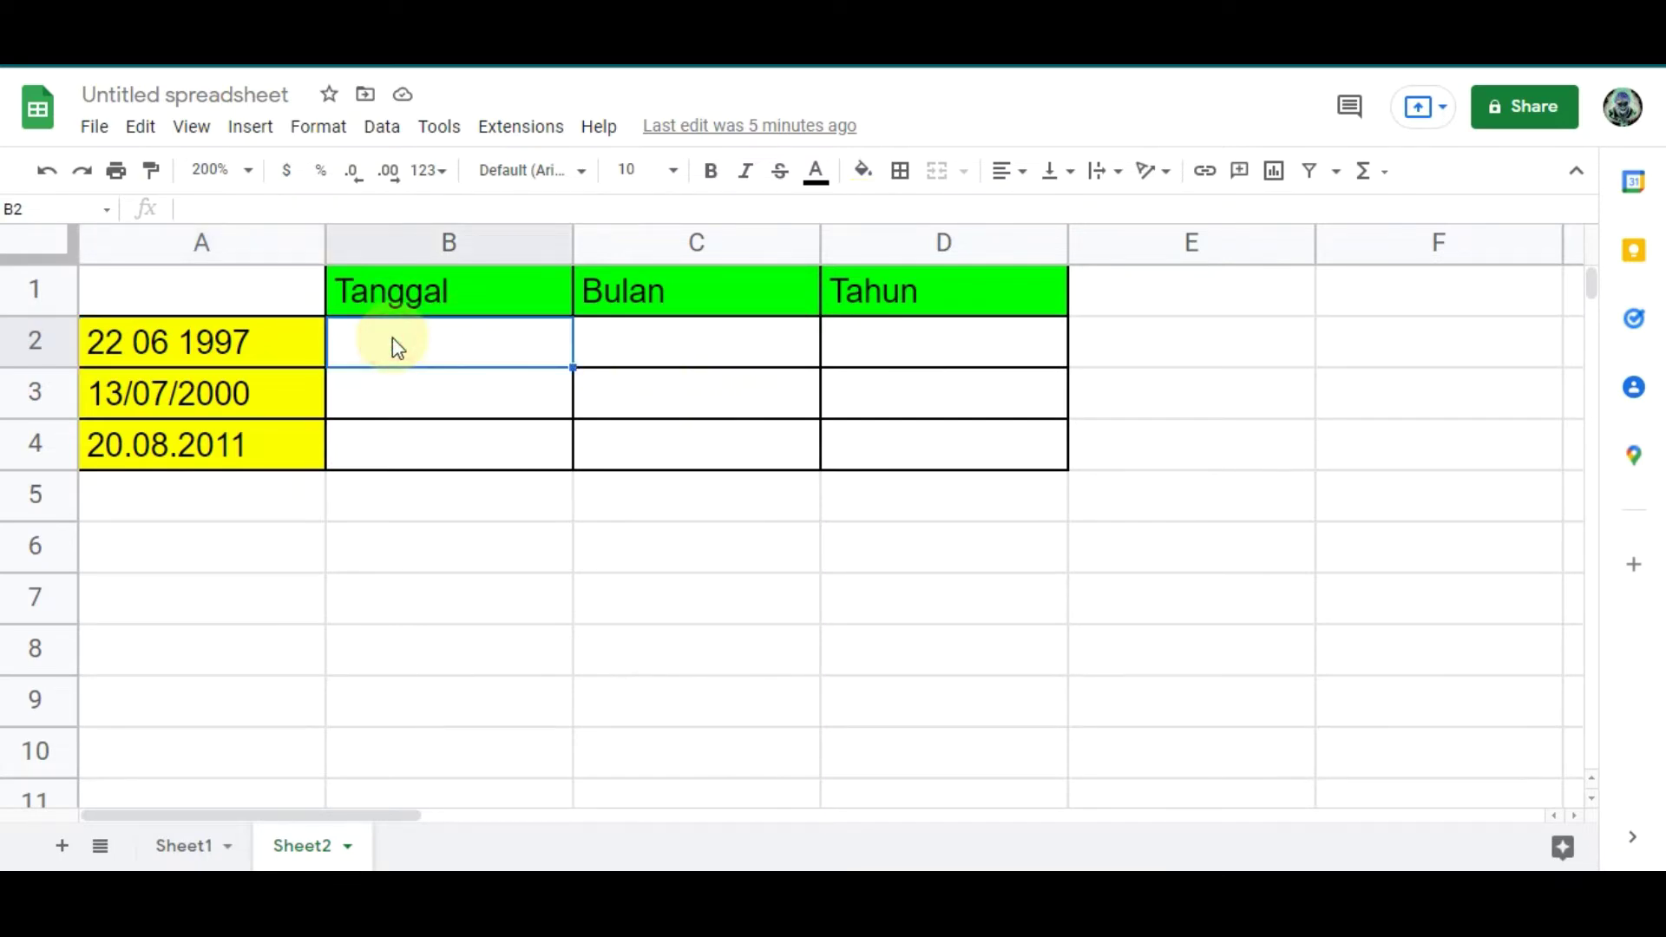
click(439, 345)
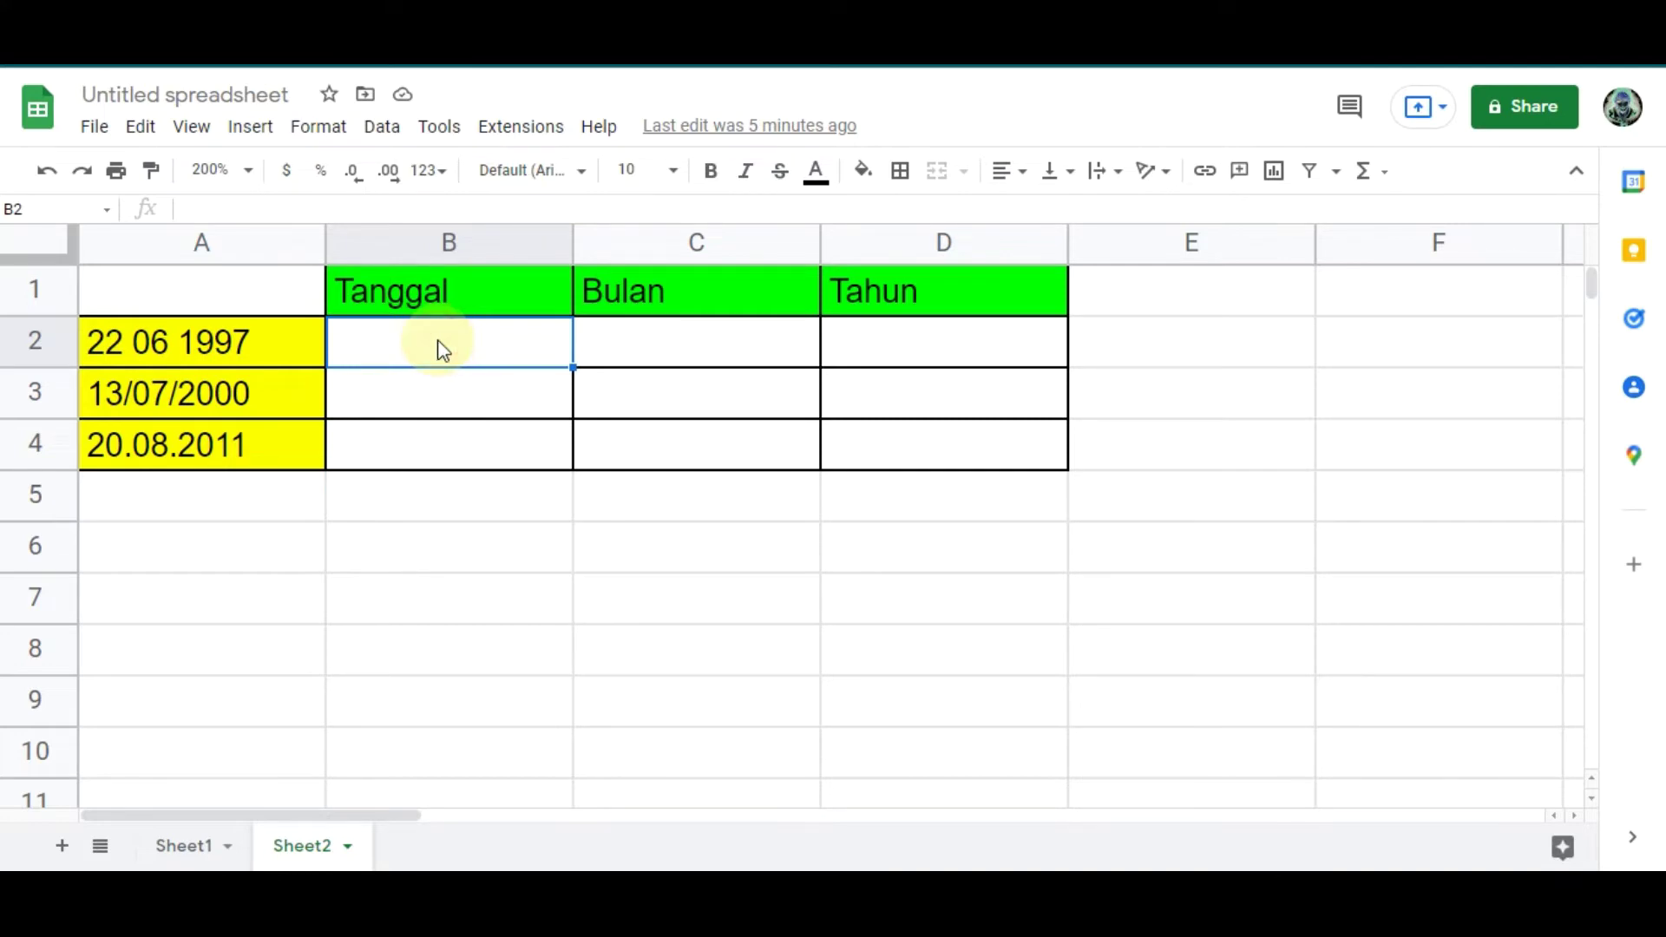
double_click(440, 344)
text(=)
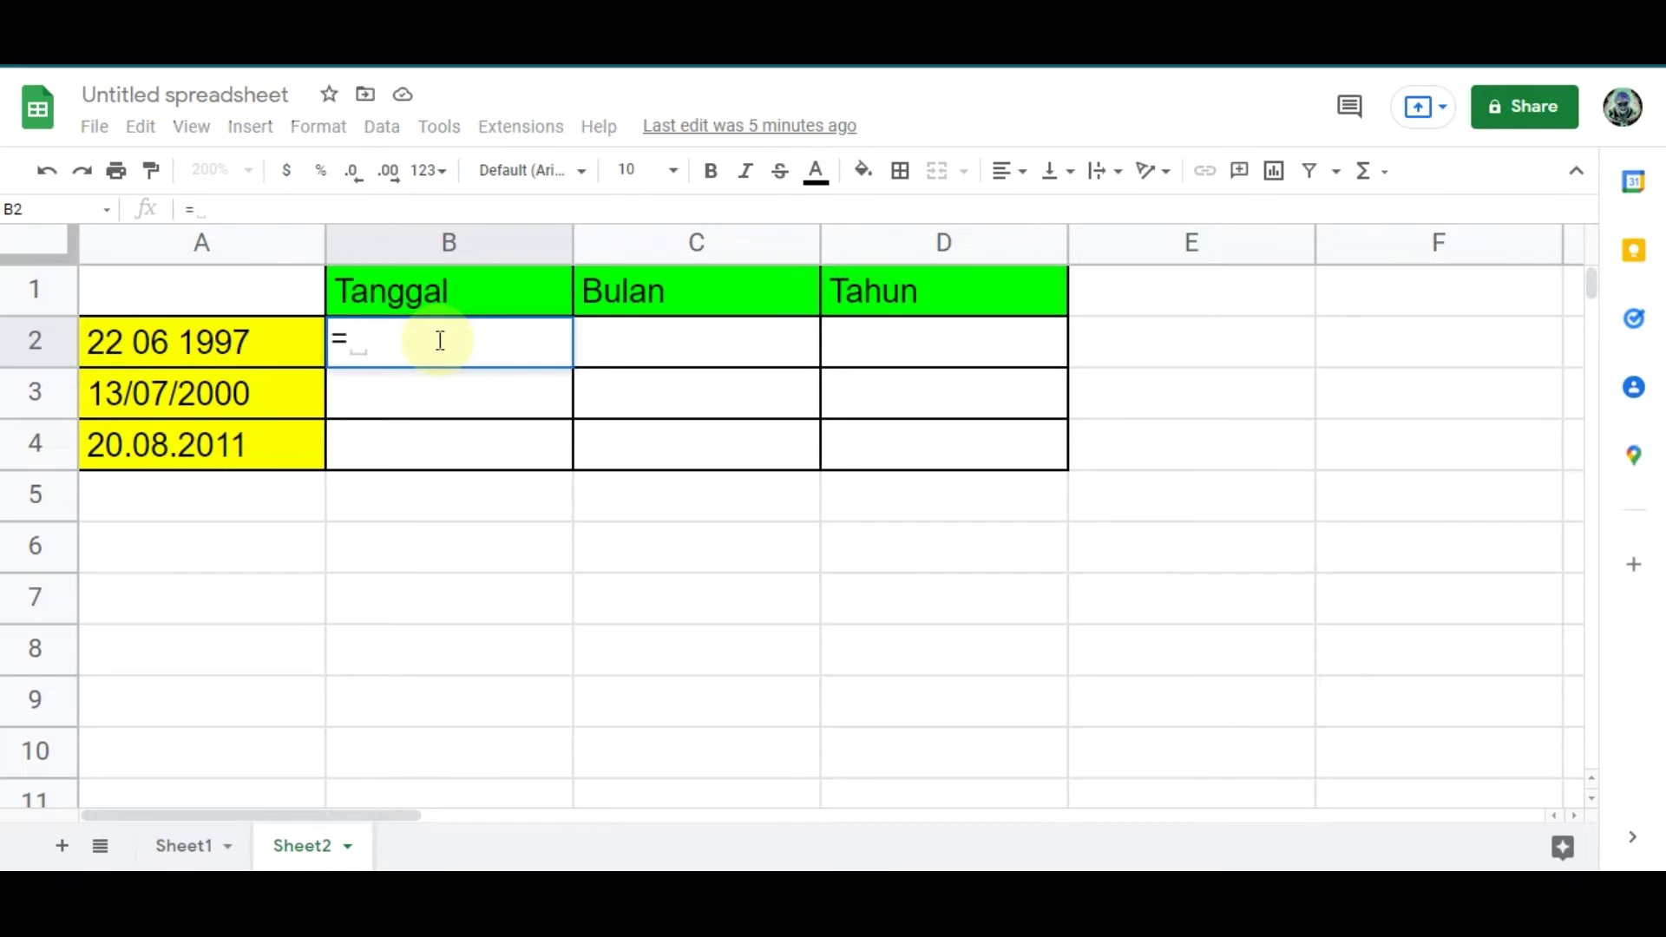
text(S)
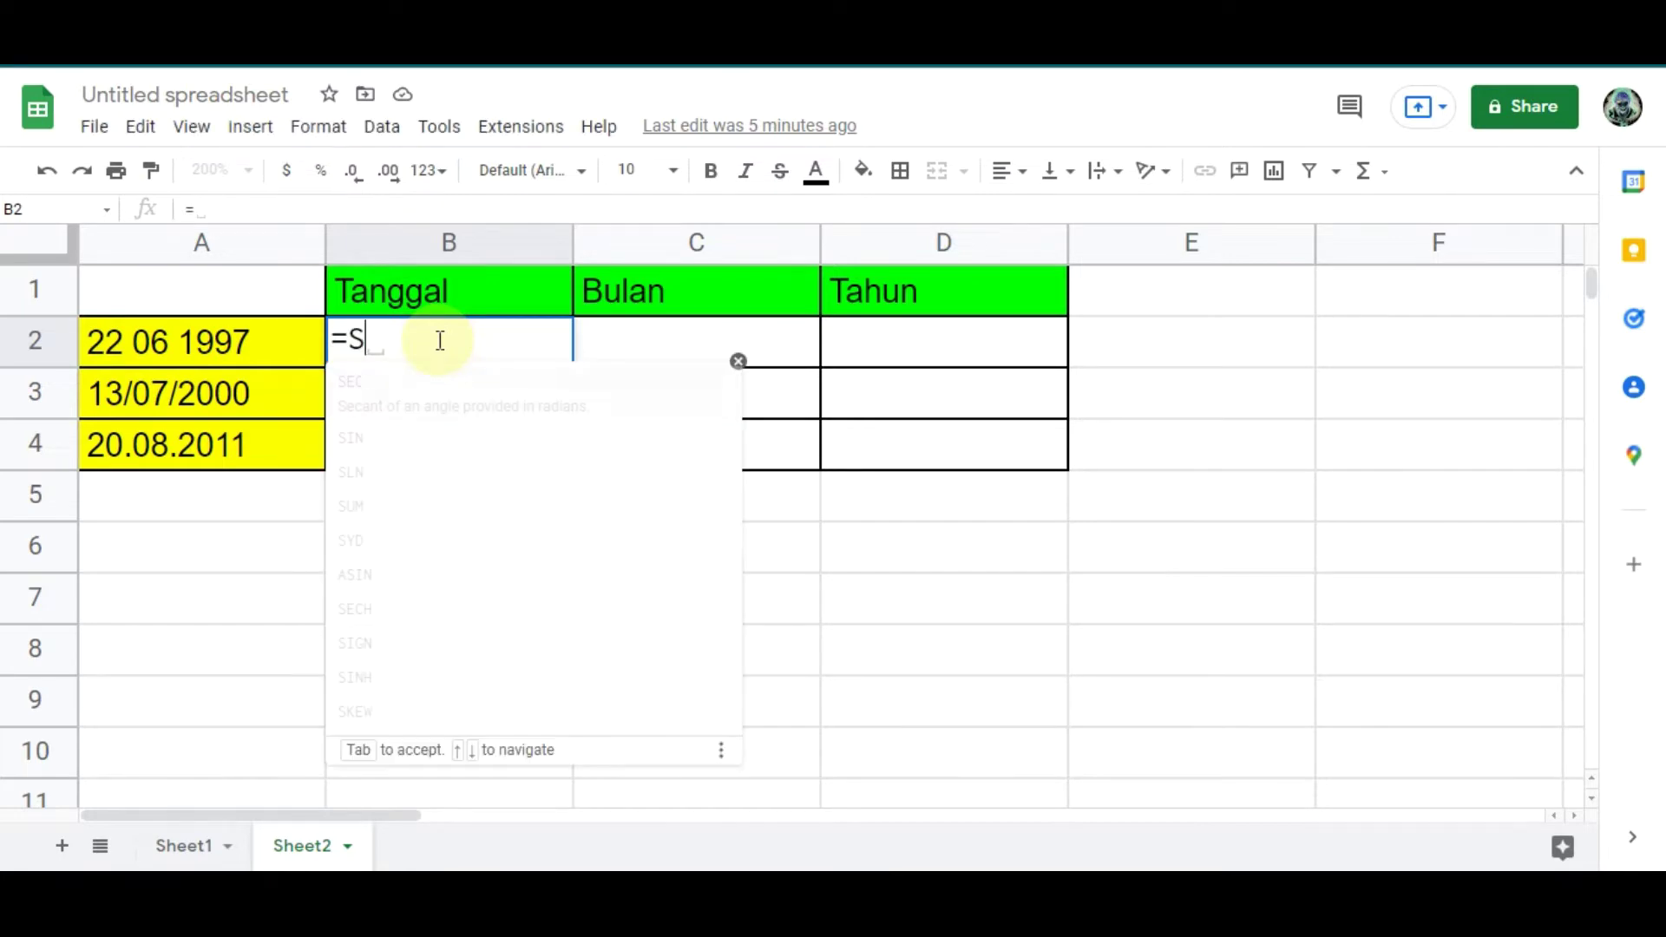
text(PLIT)
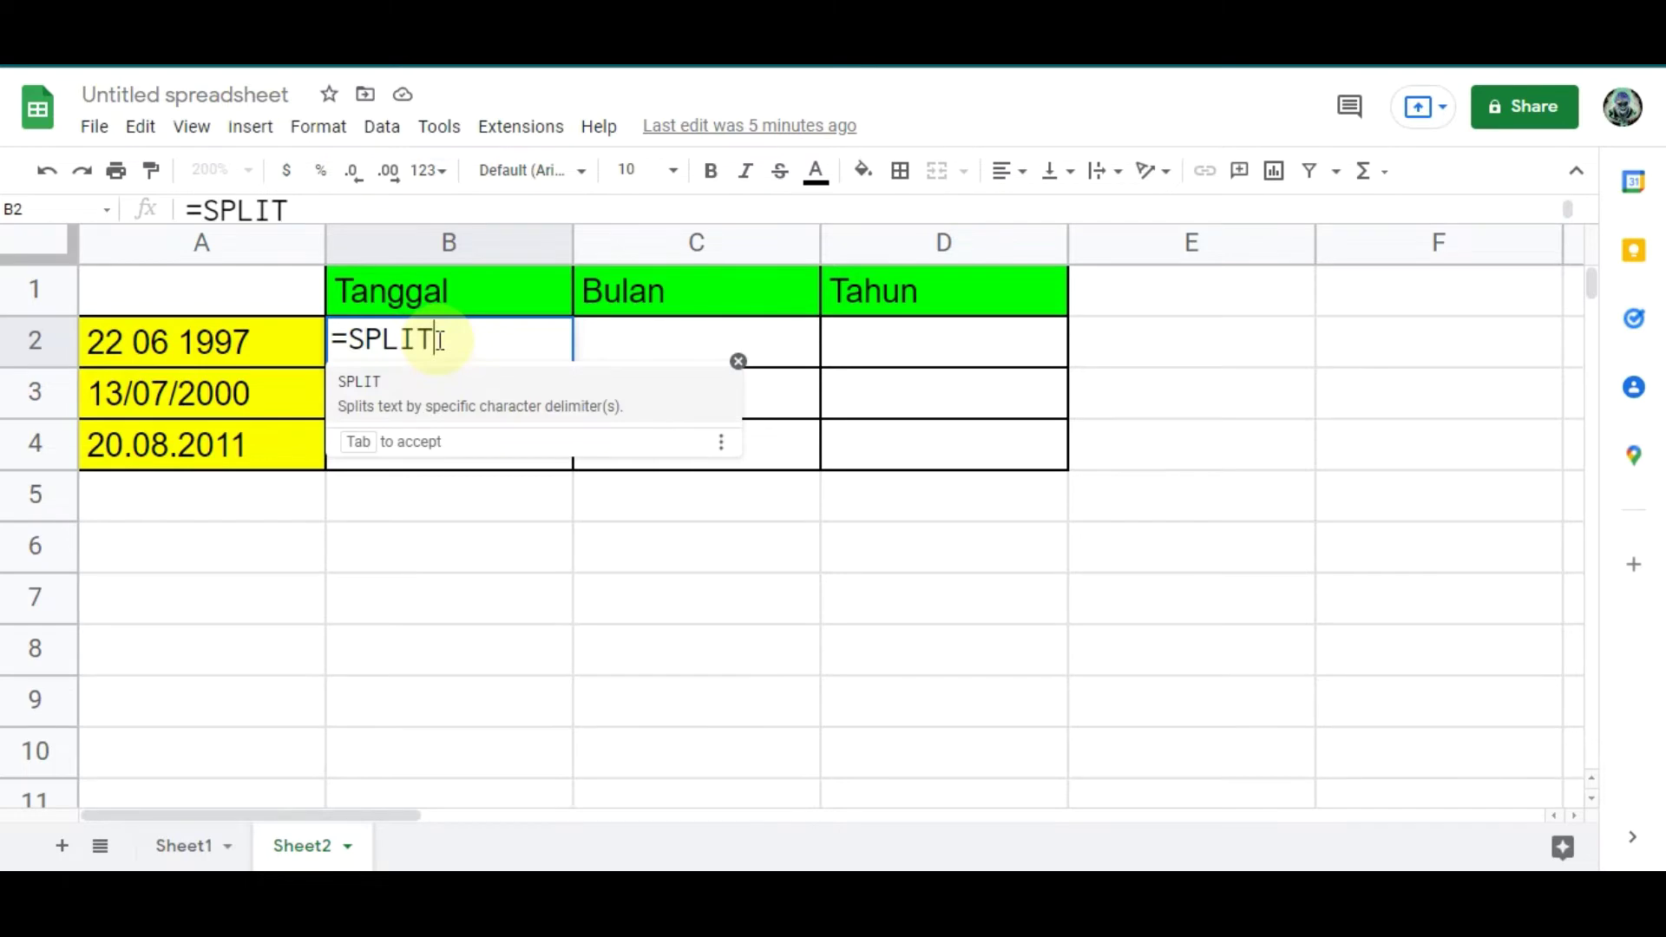
text(()
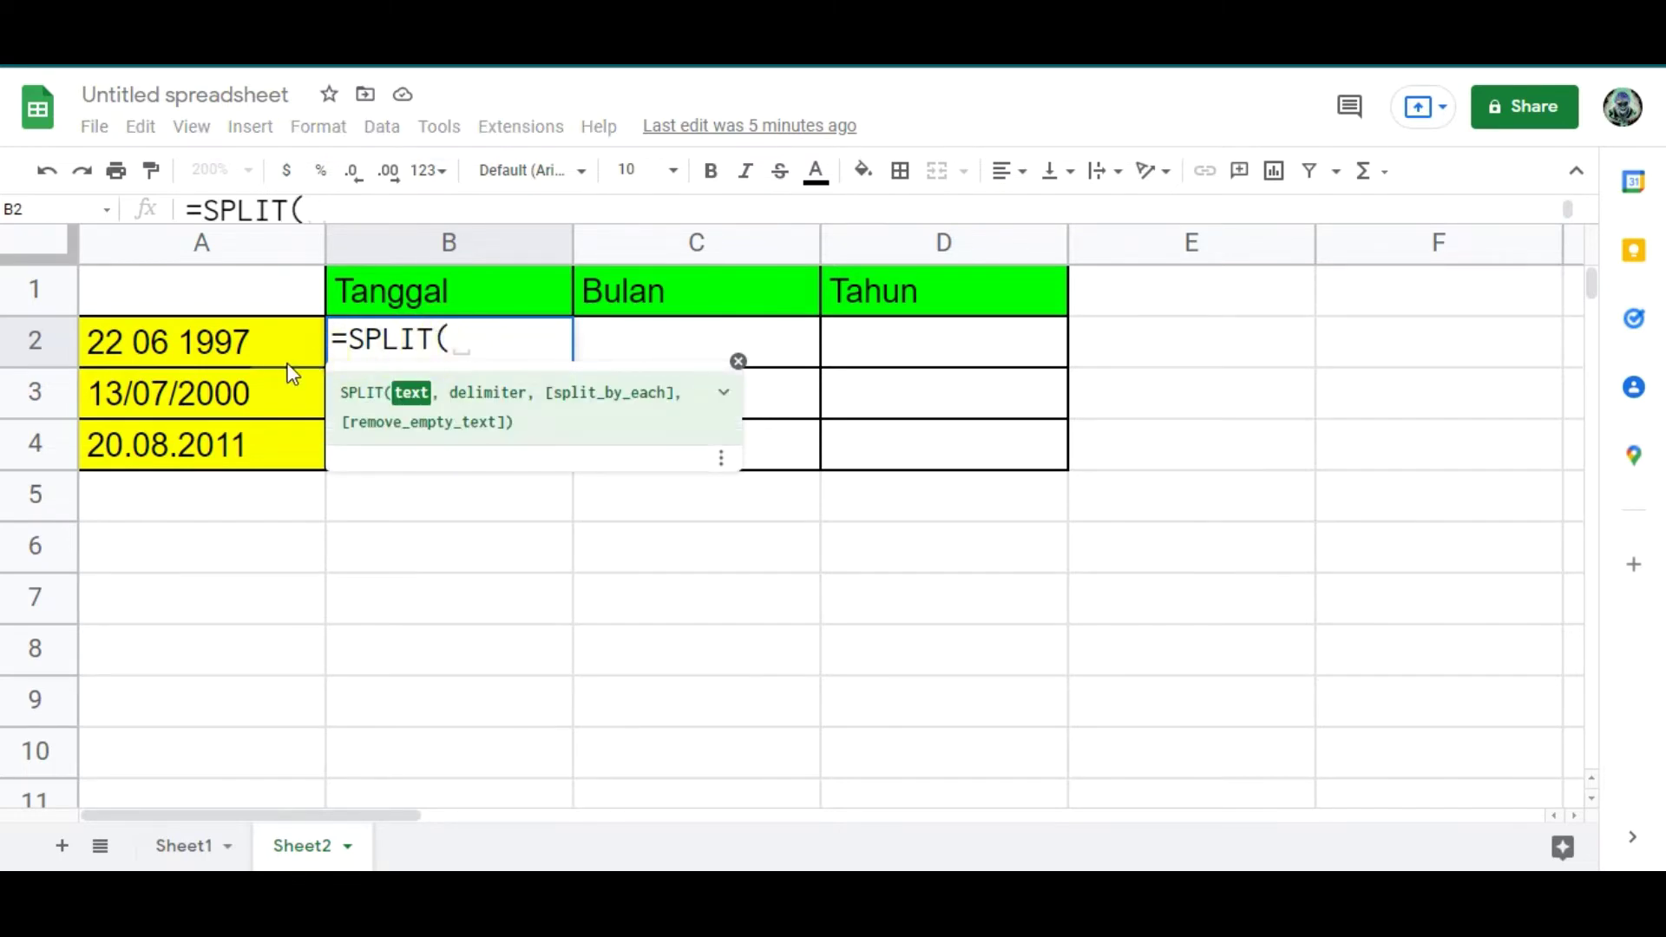
click(226, 338)
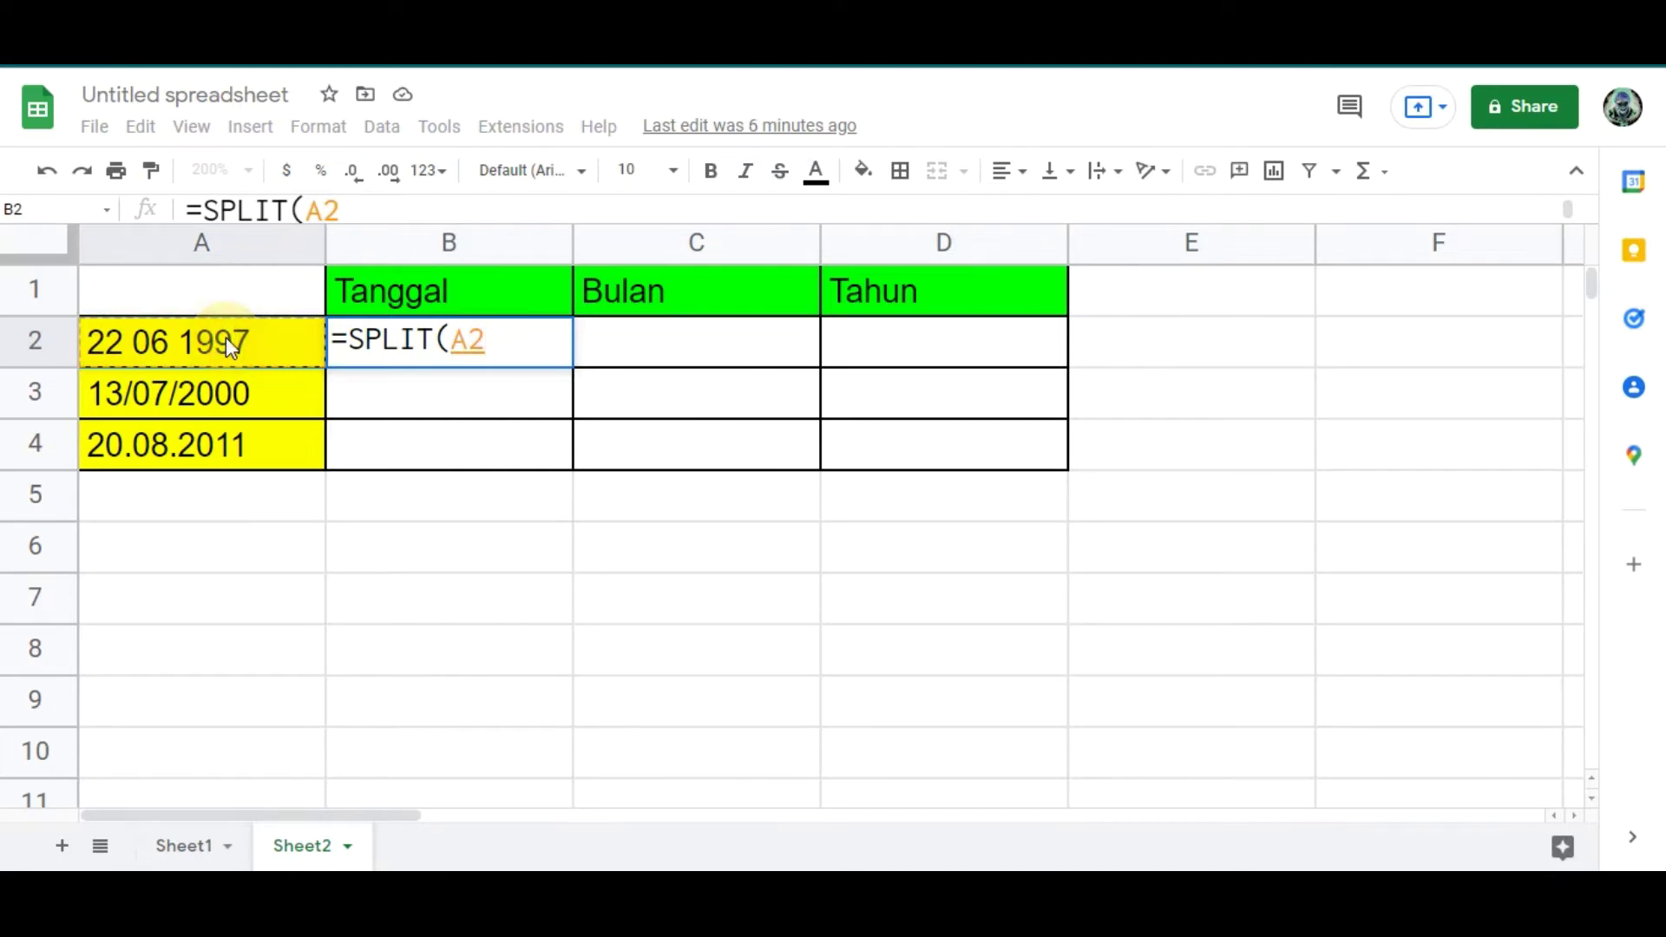
text(,)
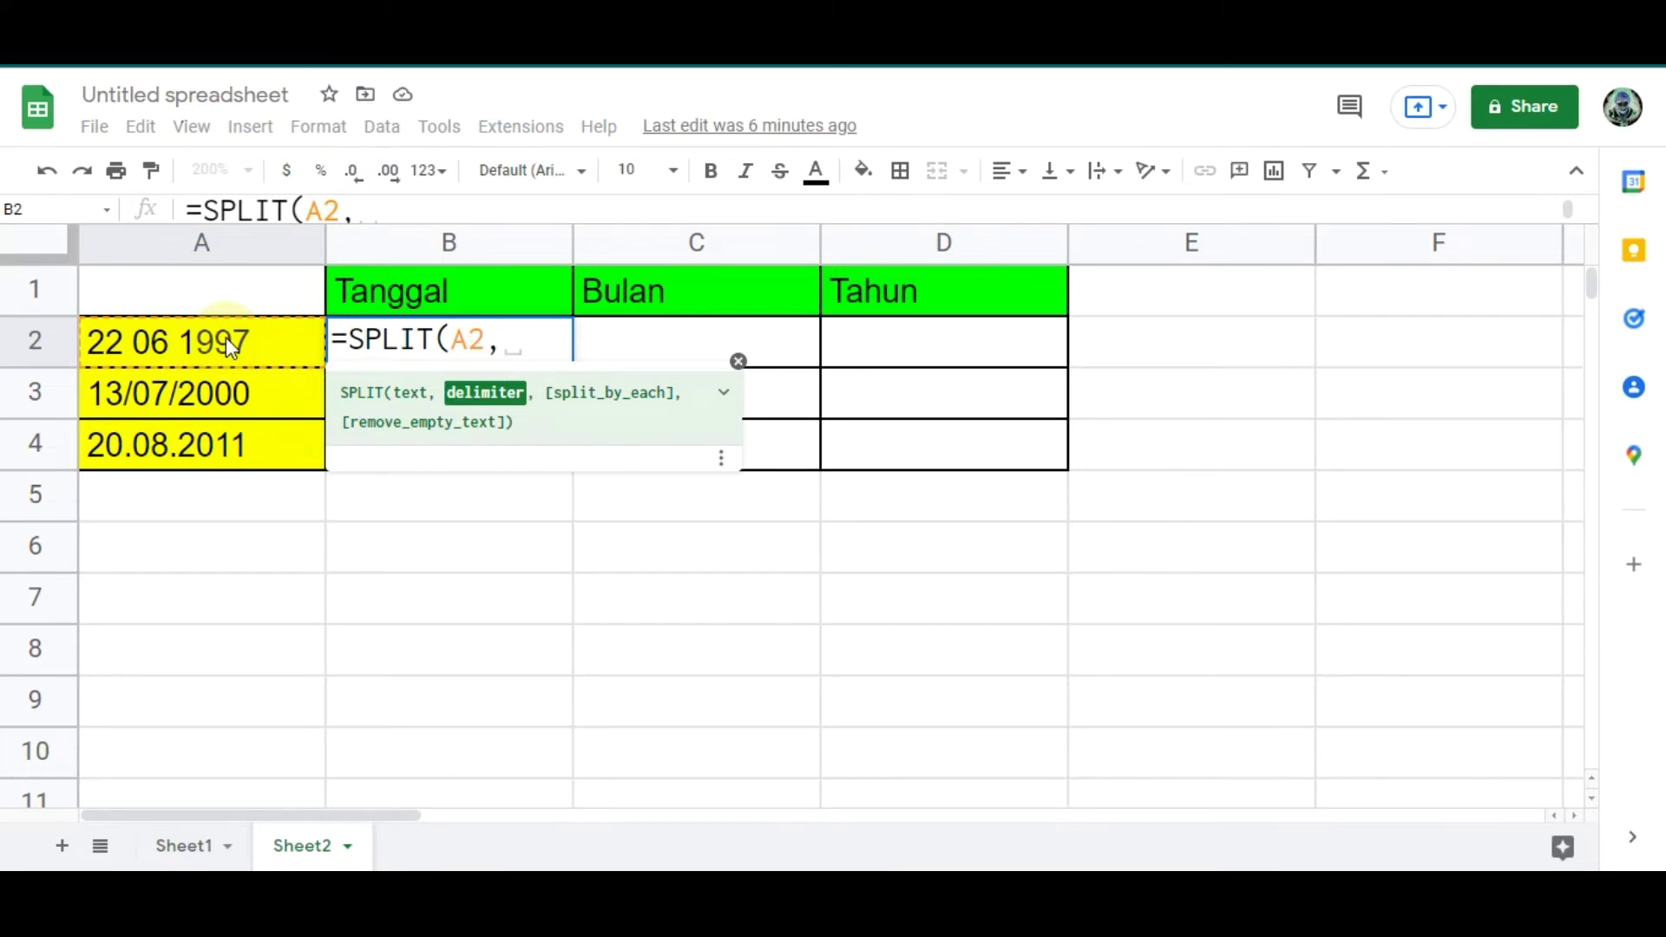
text(")
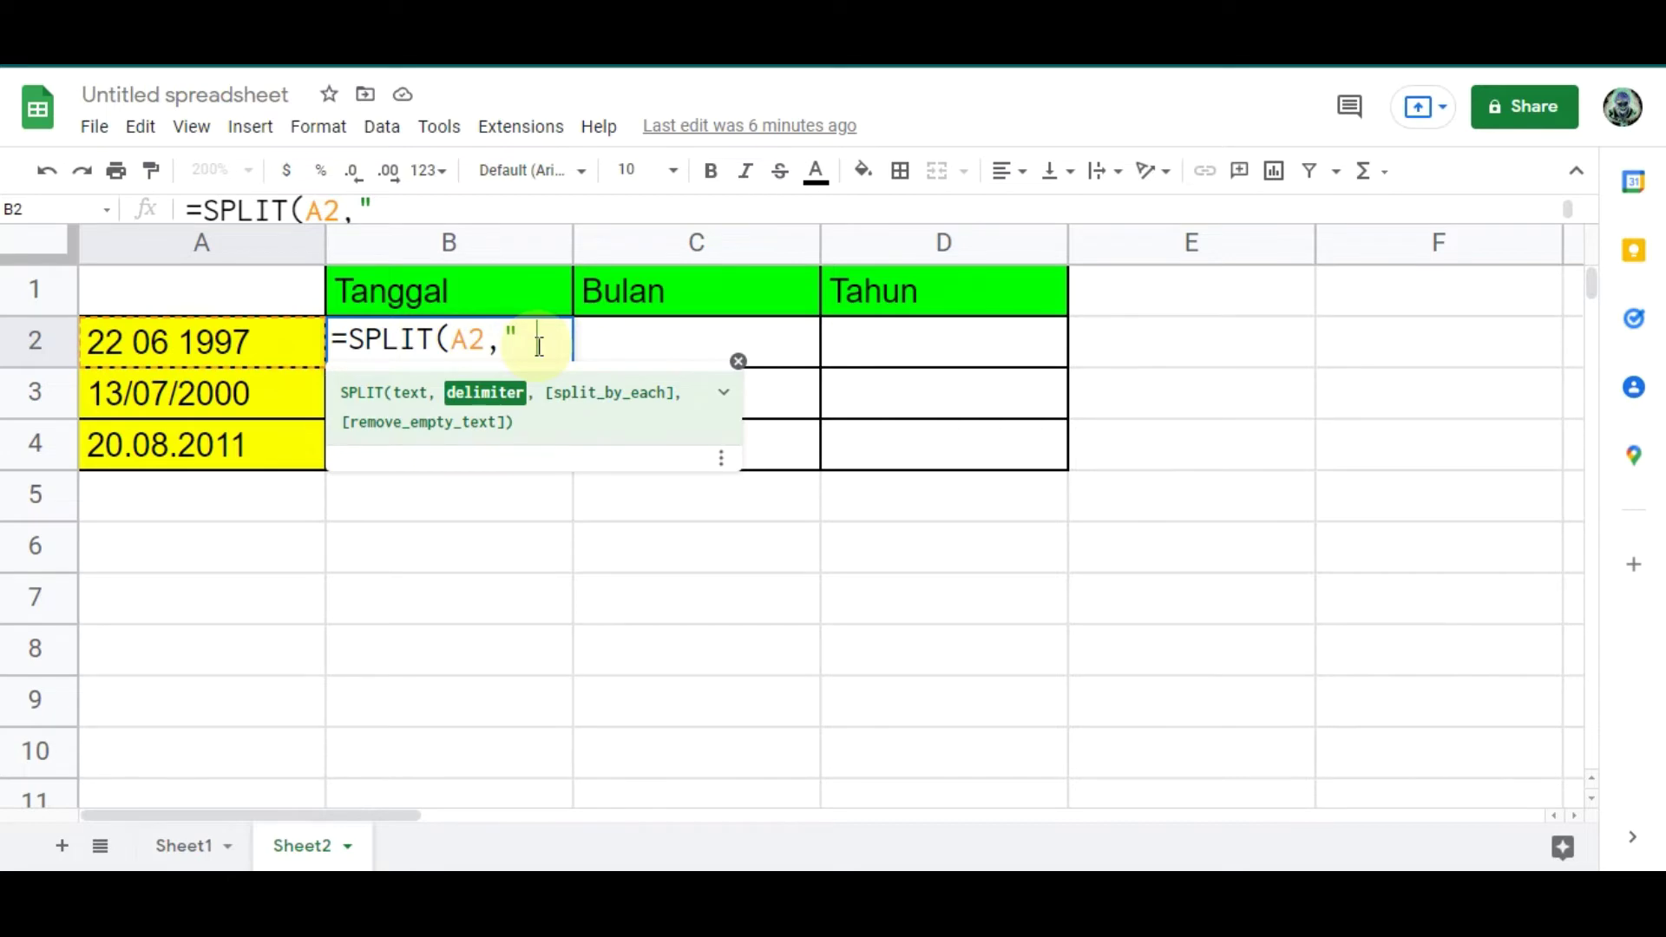
text(")
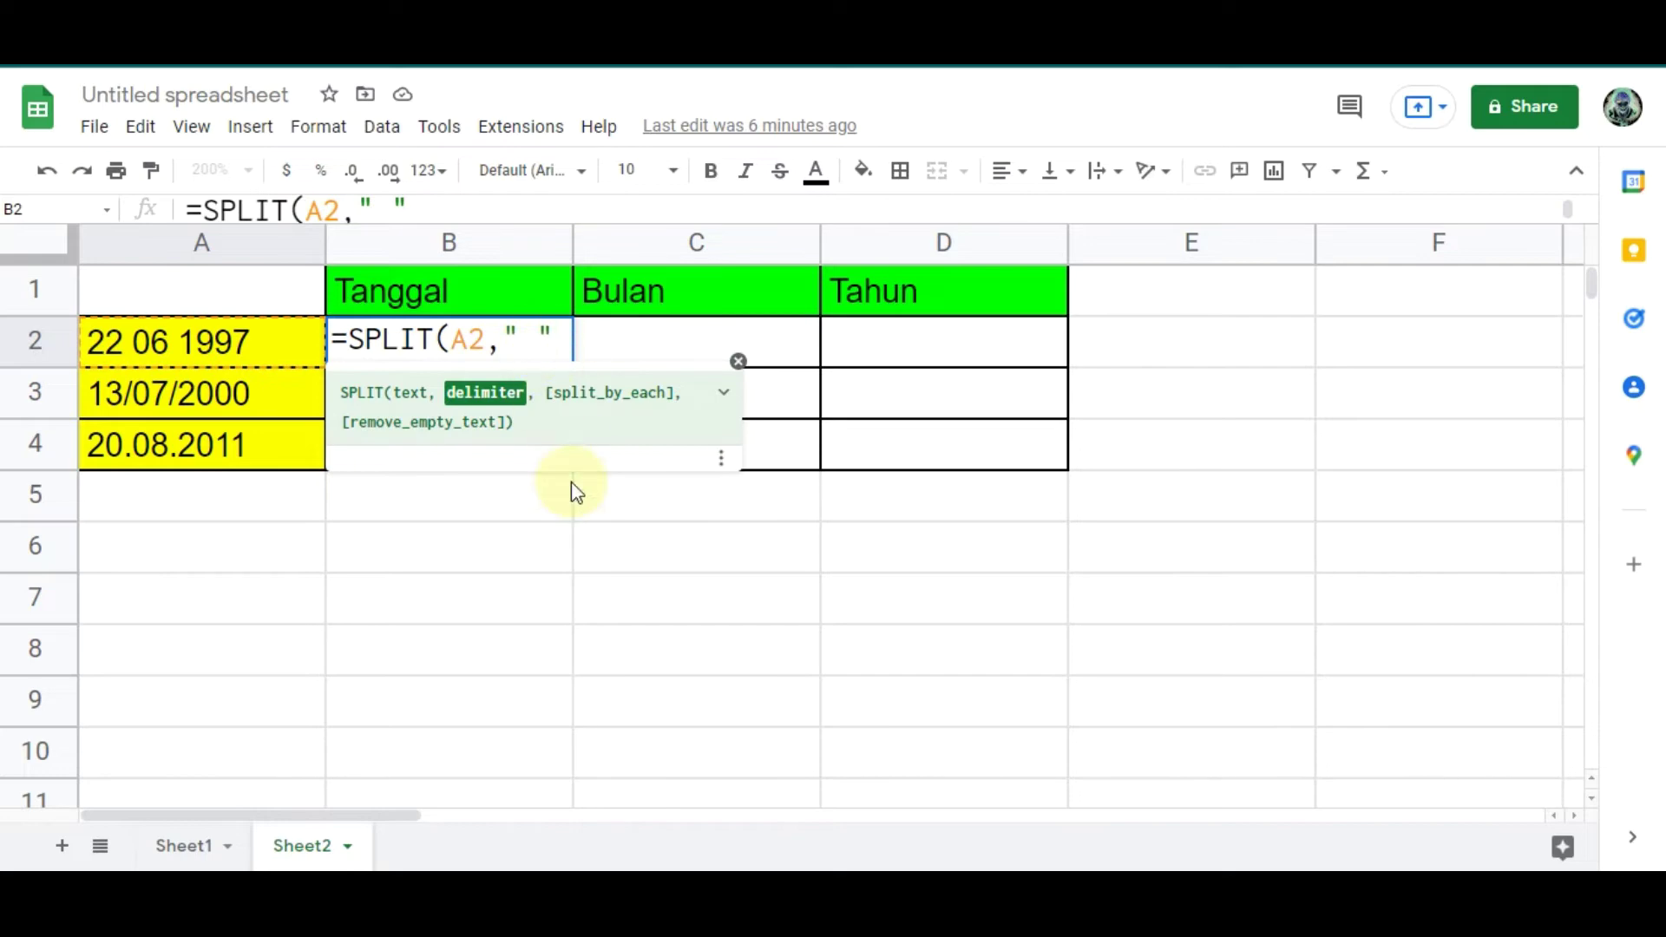
text())
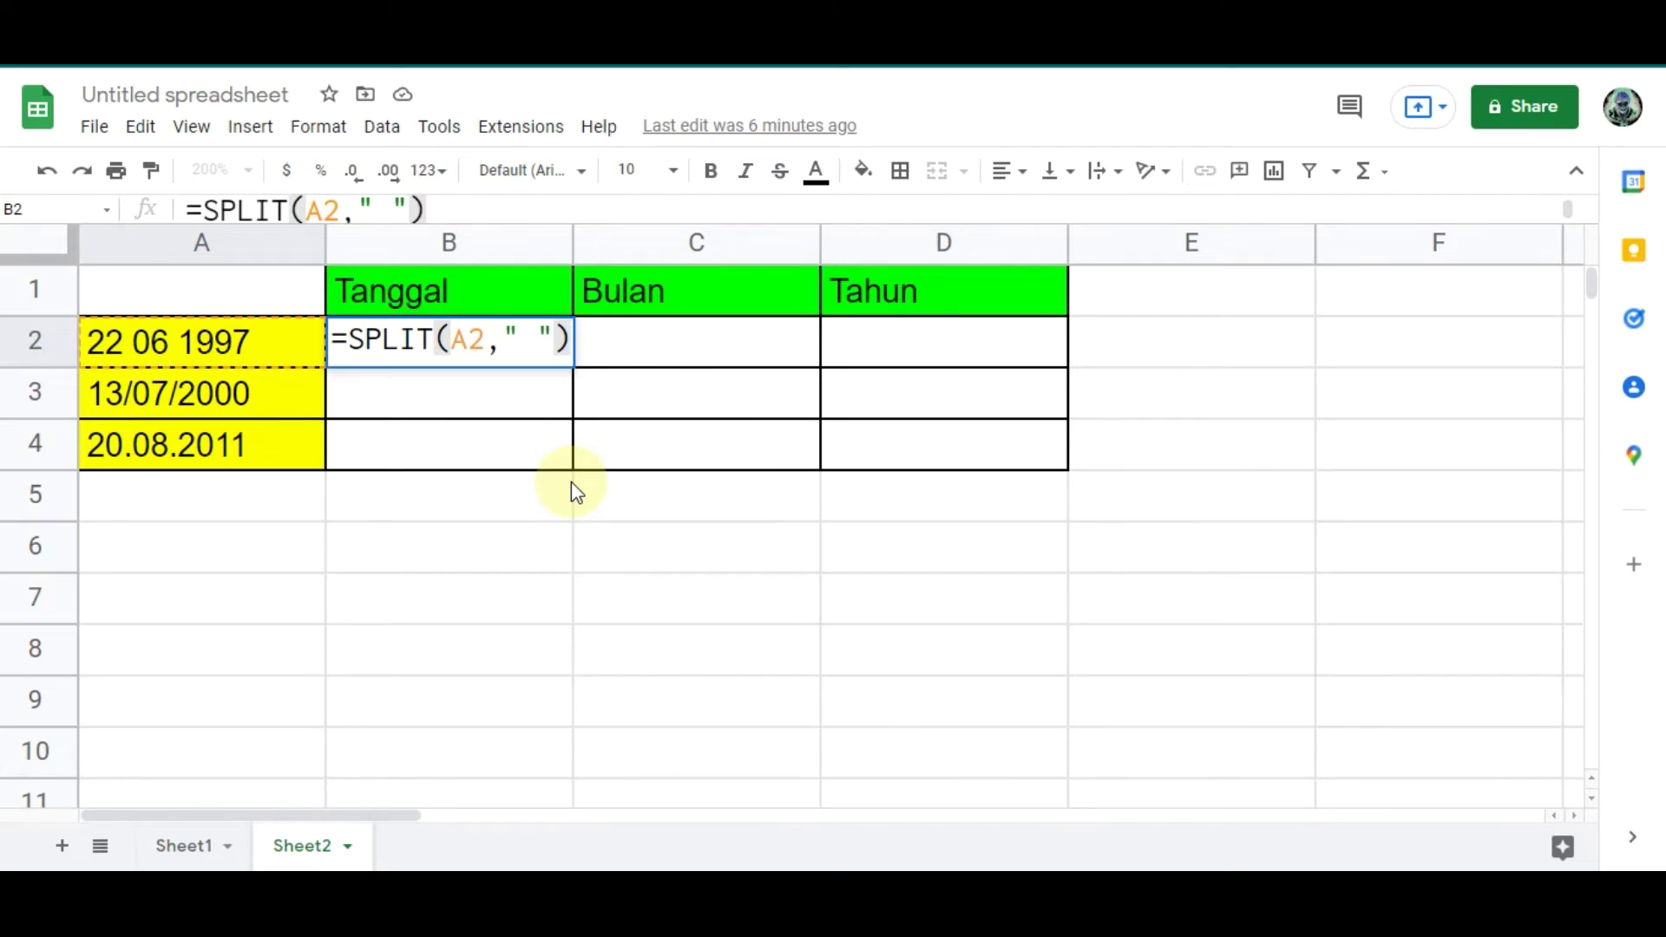
key(Return)
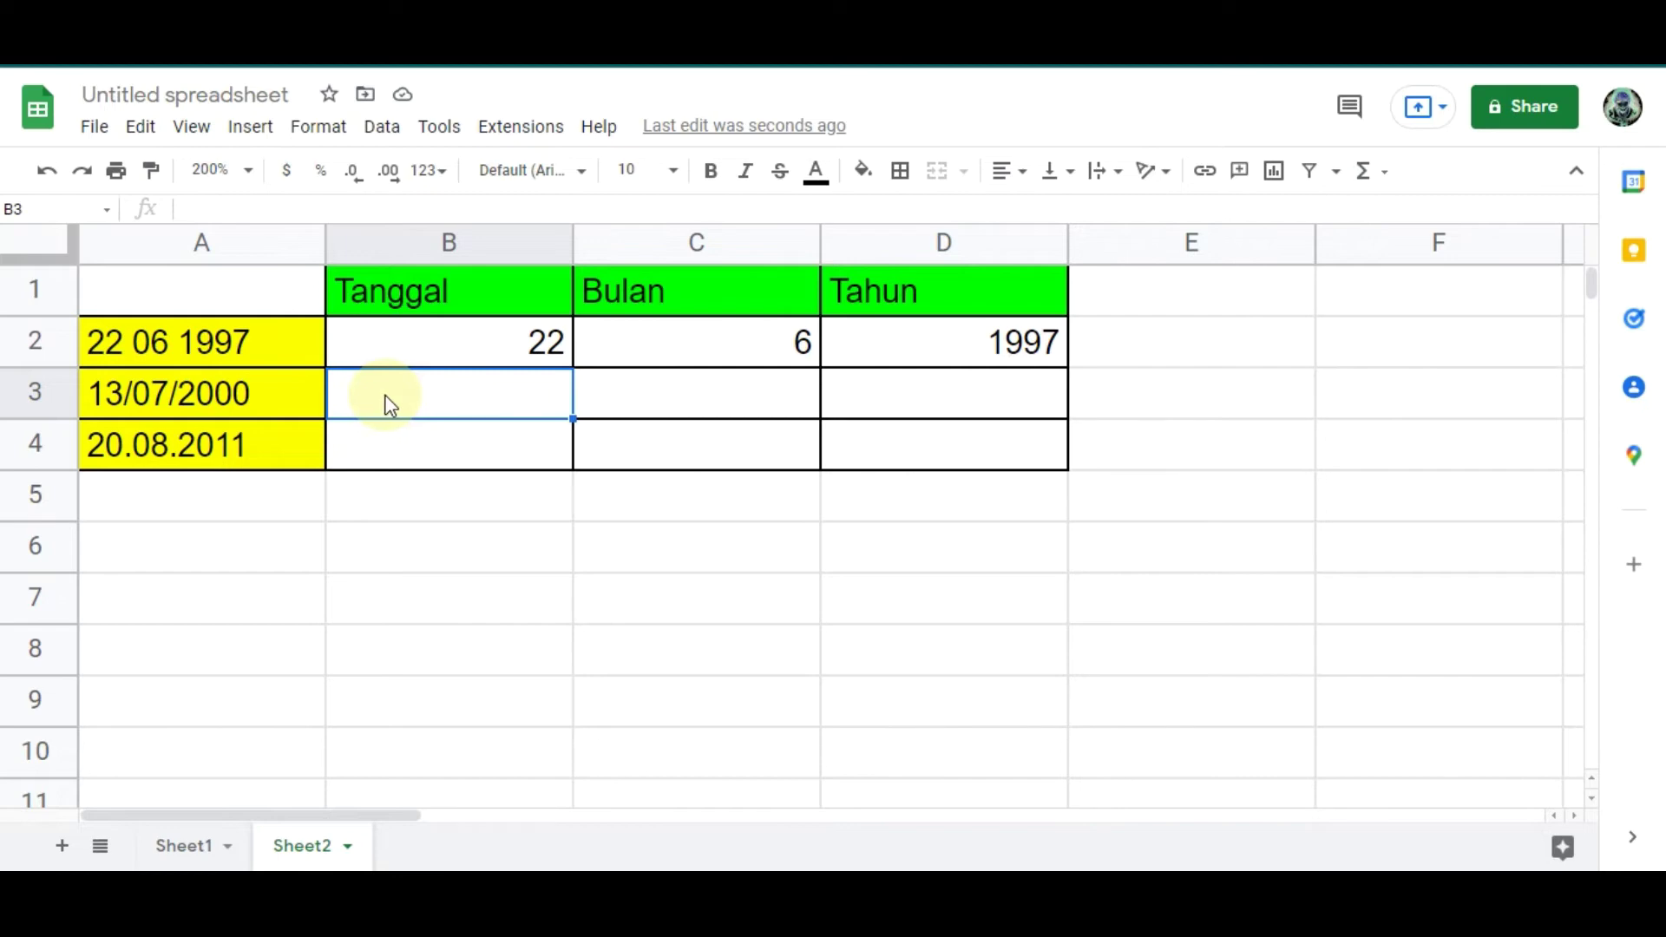
- Enter =SPLIT(A3,"/") in B3 so 13/07/2000 becomes 13, 7 and 2000
text(=)
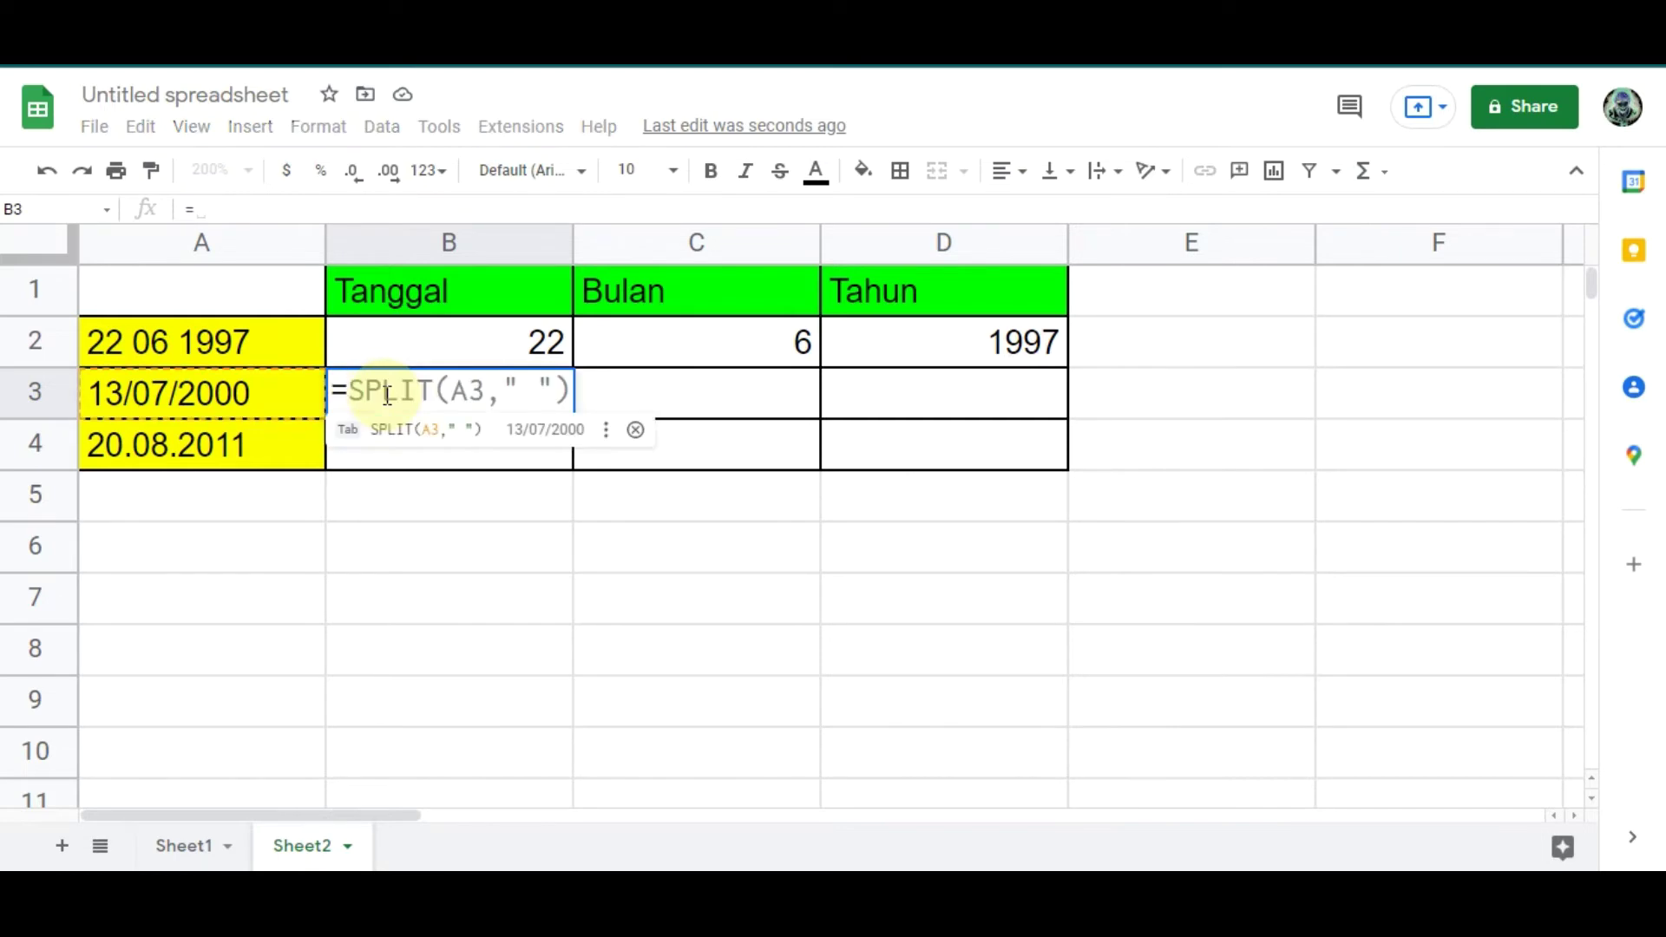
text(S)
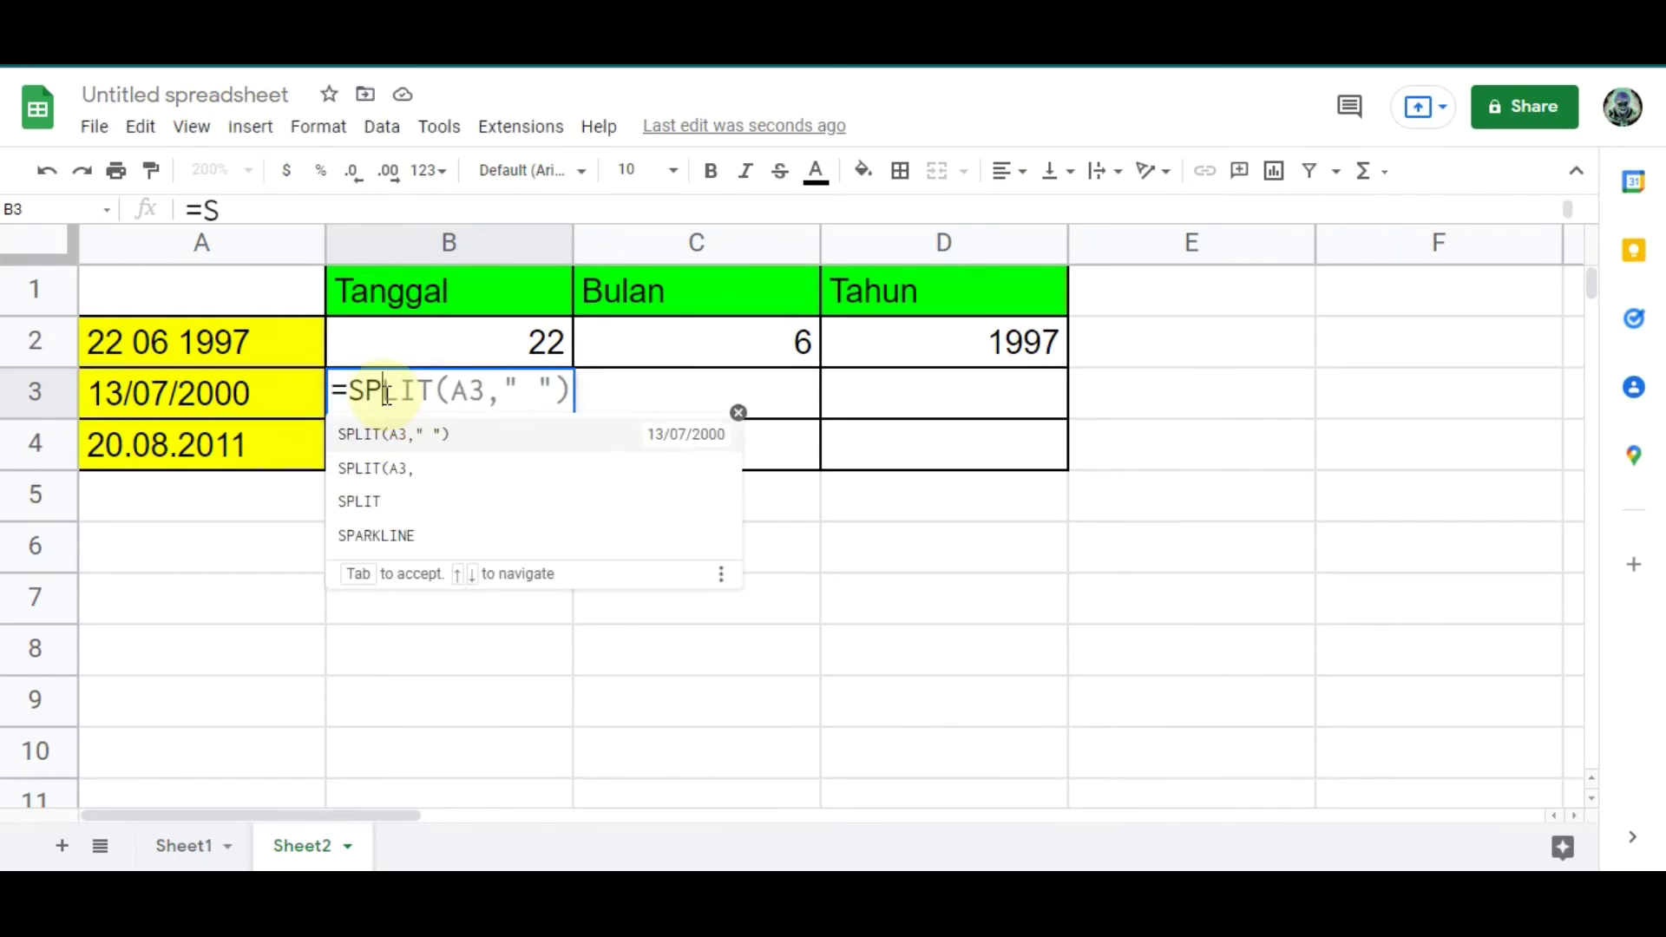
text(PLIT()
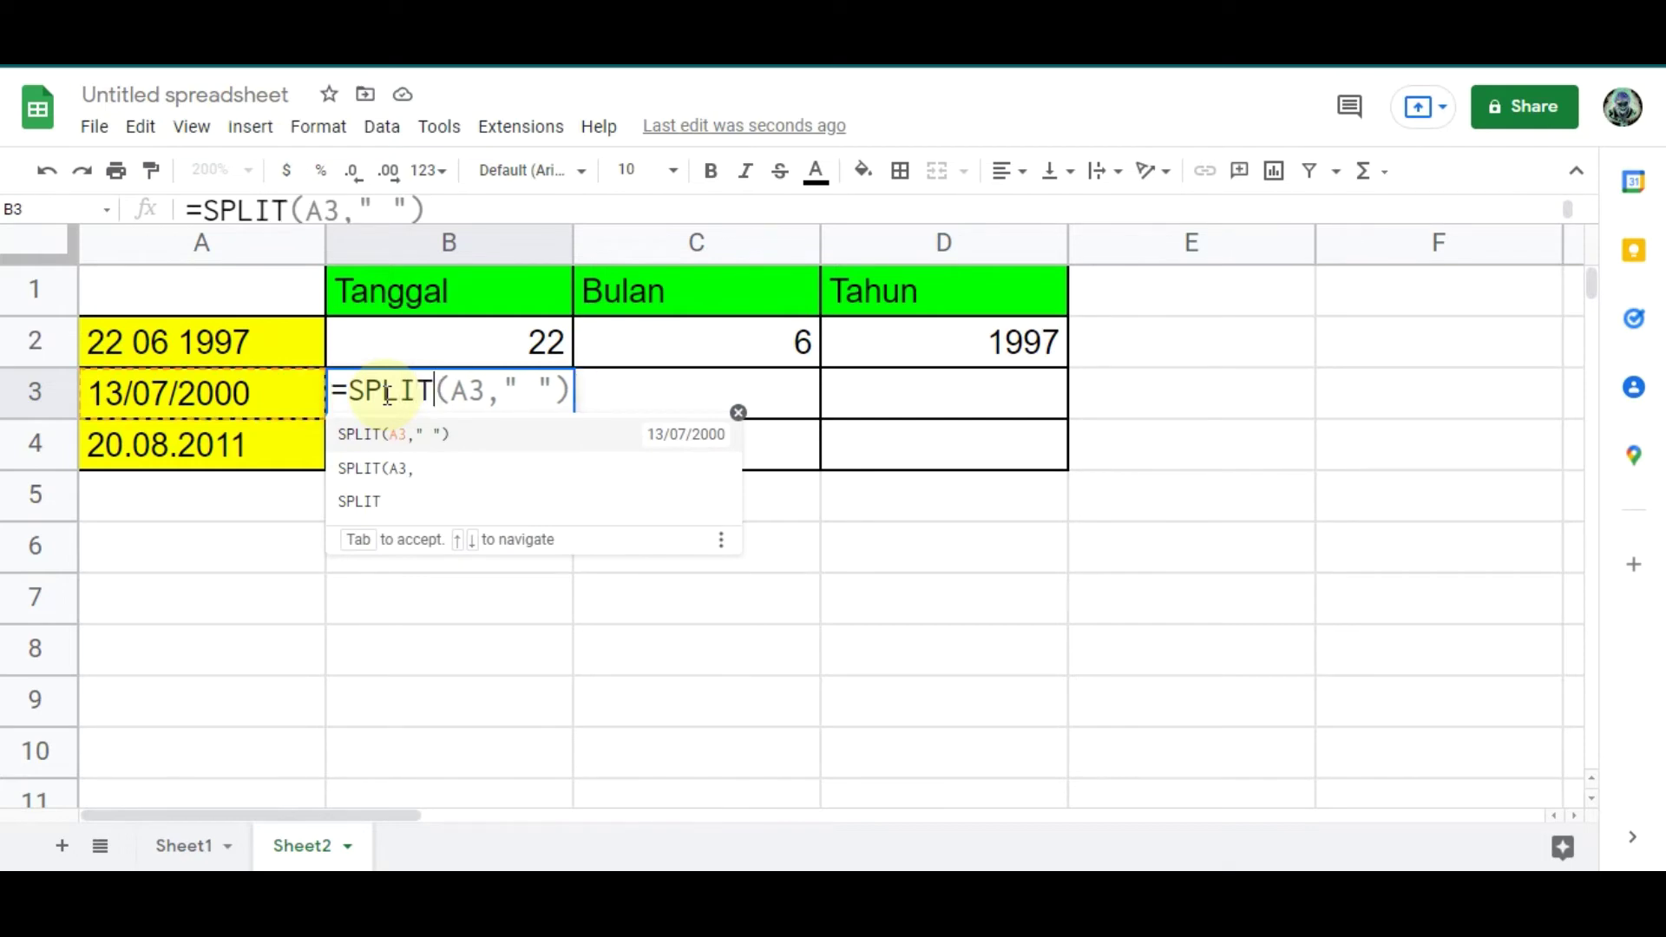
click(158, 396)
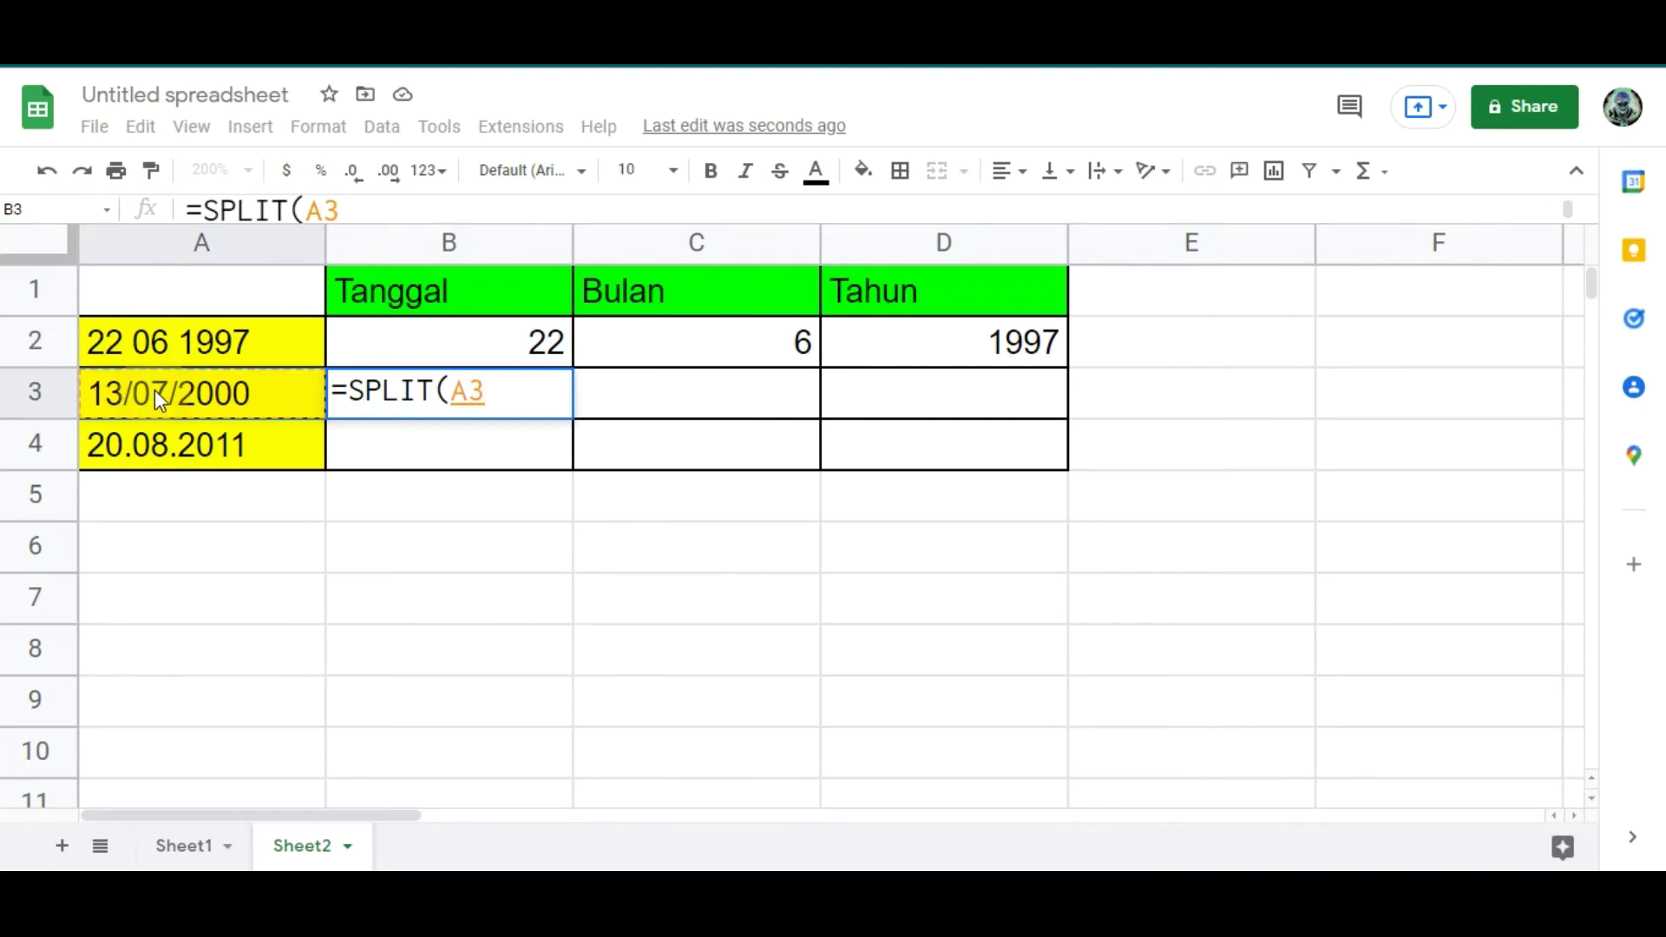
text(," "))
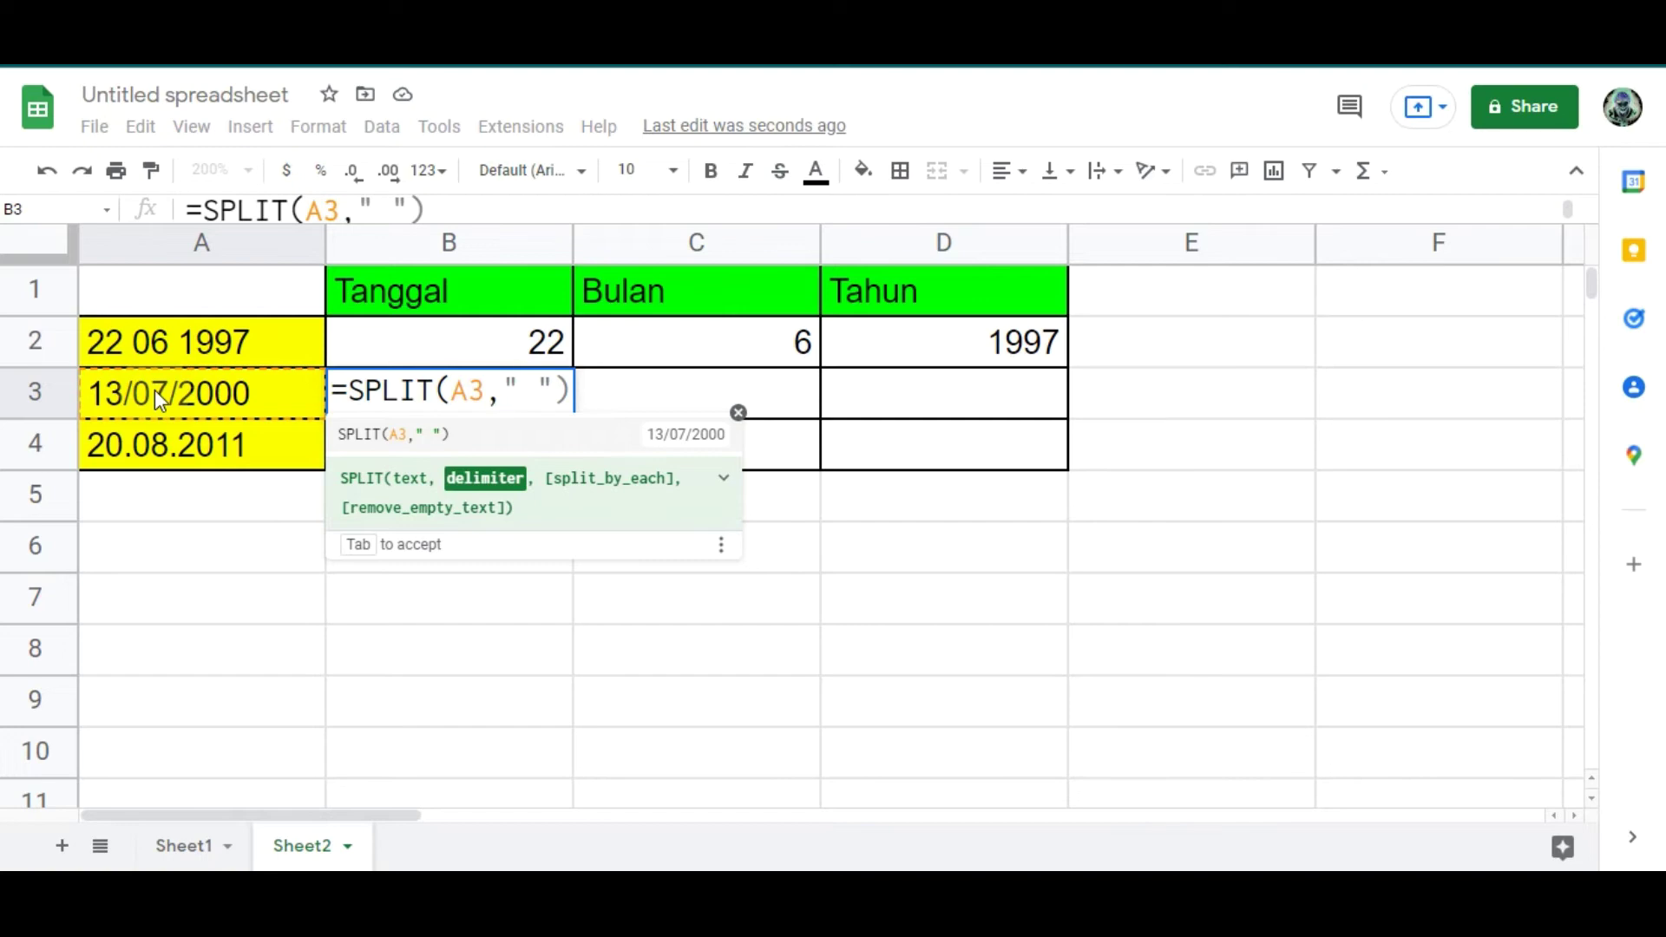
key(Right)
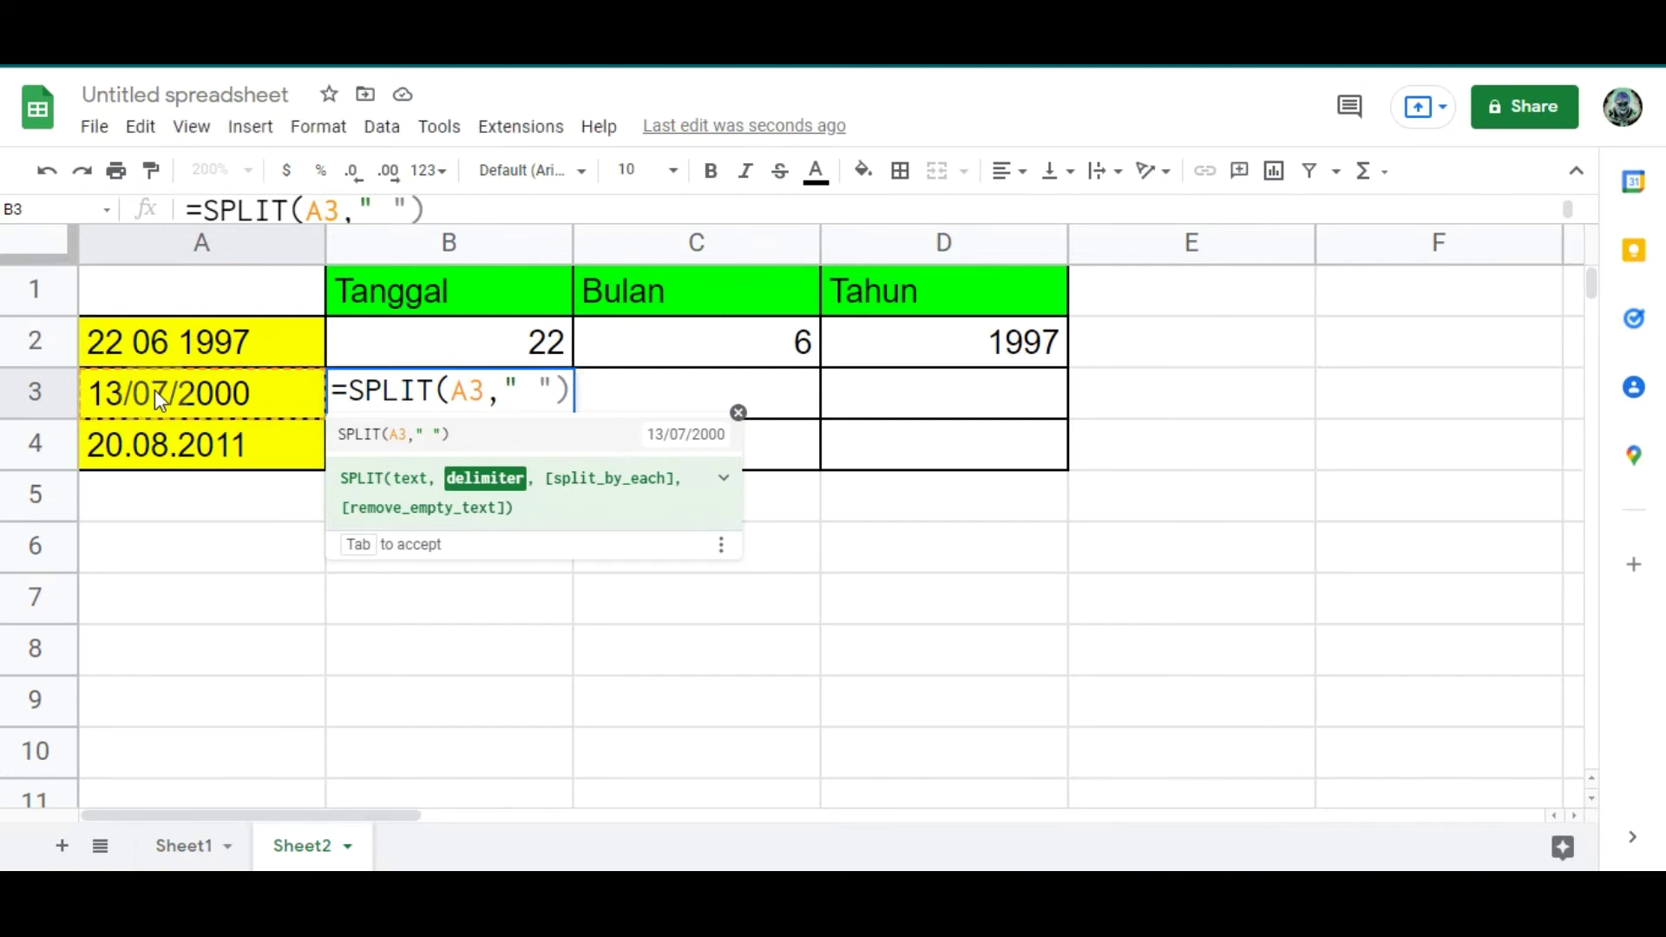
key(Delete)
key(Delete)
key(Delete)
text(/)
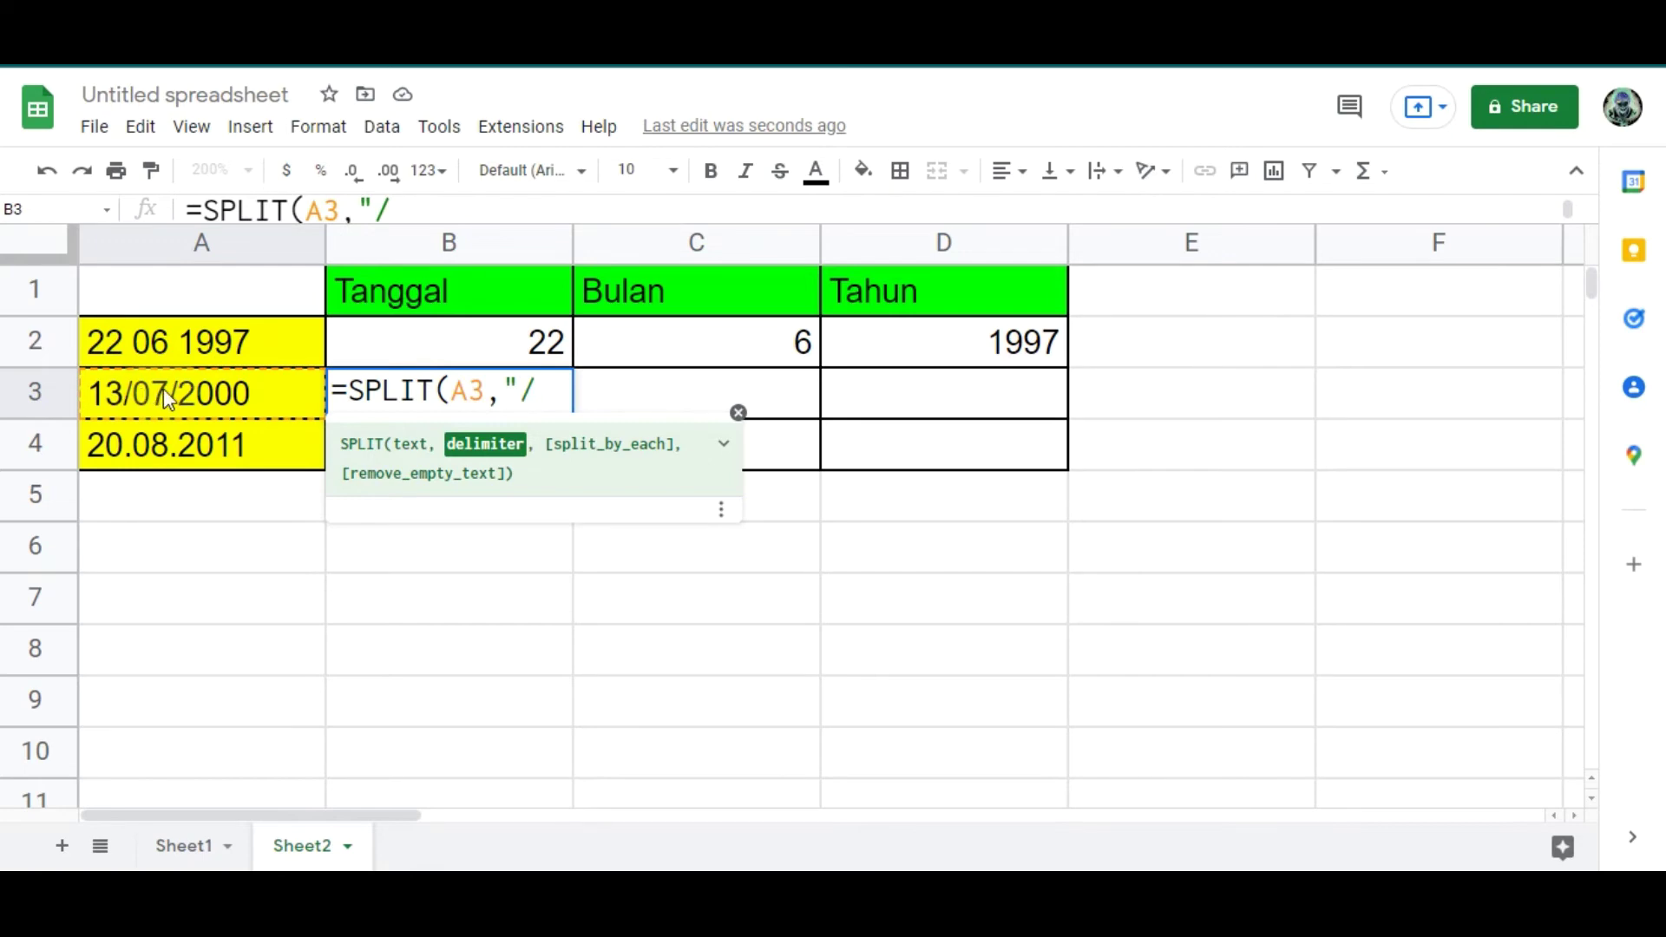
text(")
text())
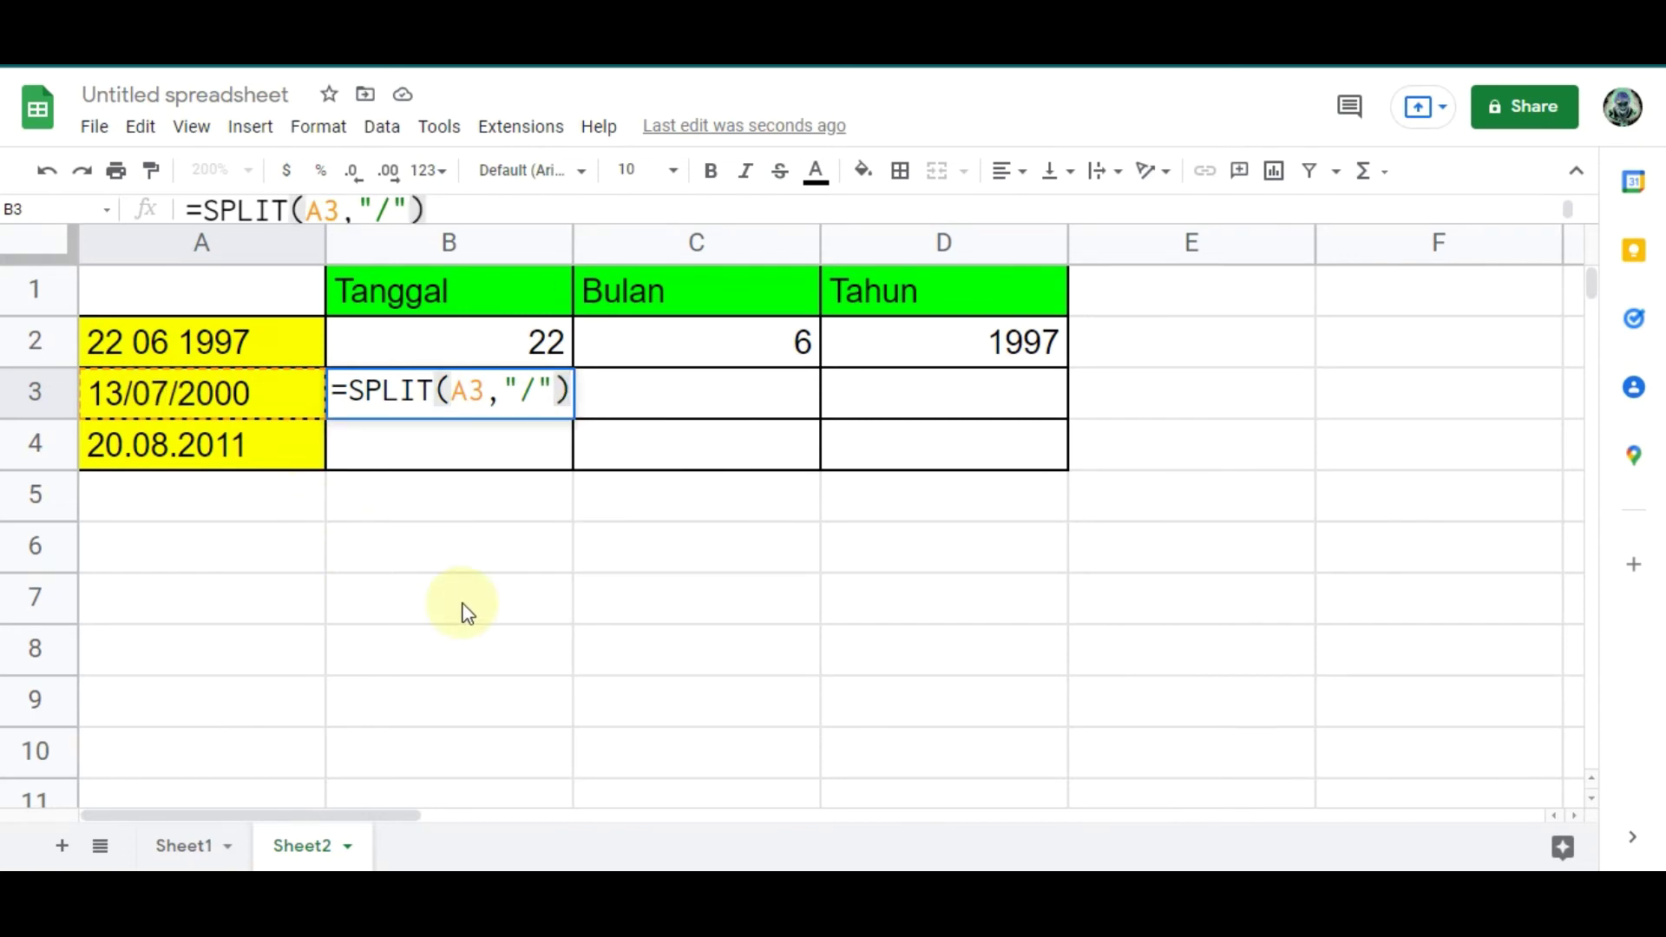
key(Return)
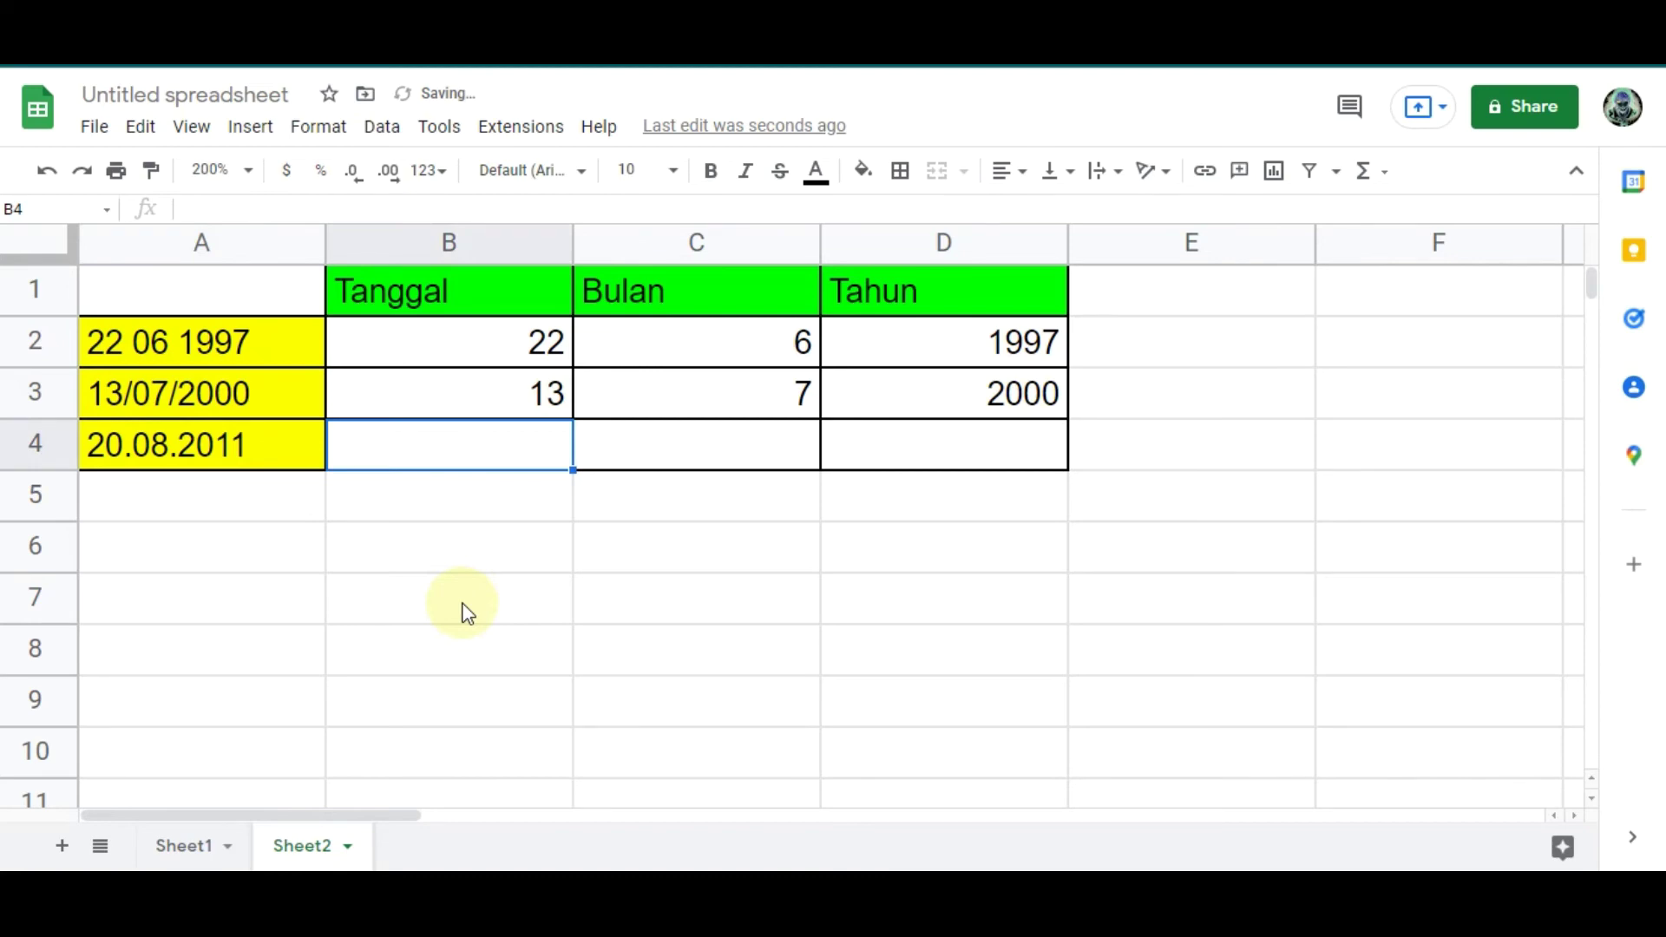
click(159, 449)
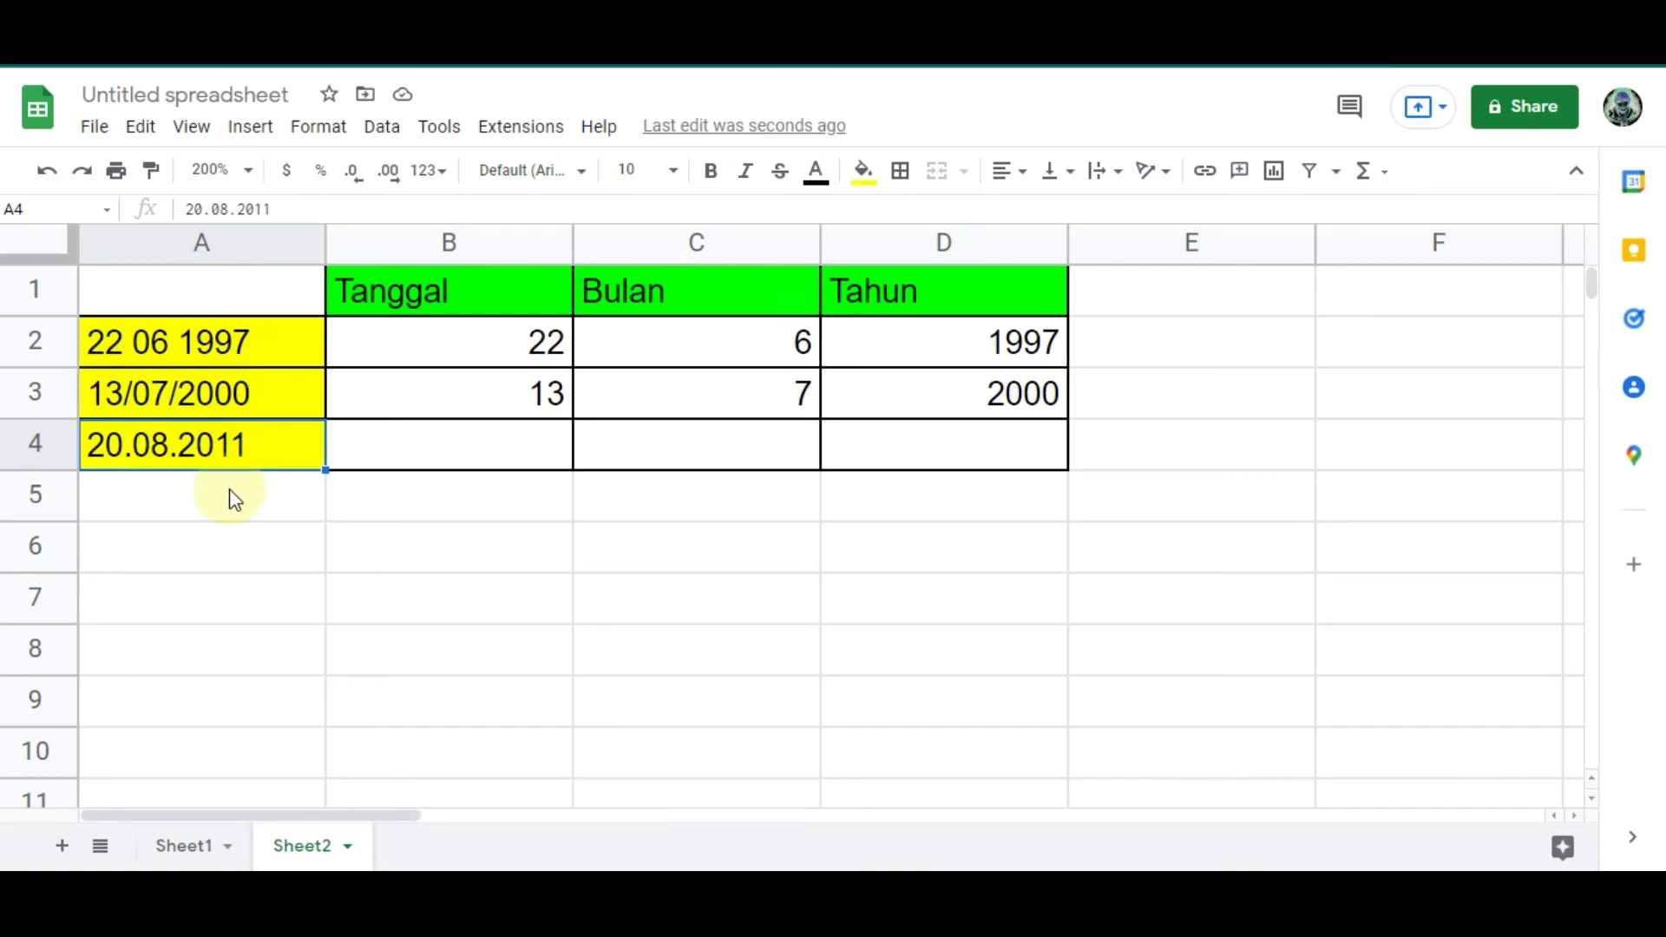
- Enter =SPLIT(A4,".") in B4 so 20.08.2011 becomes 20, 8 and 2011
click(418, 443)
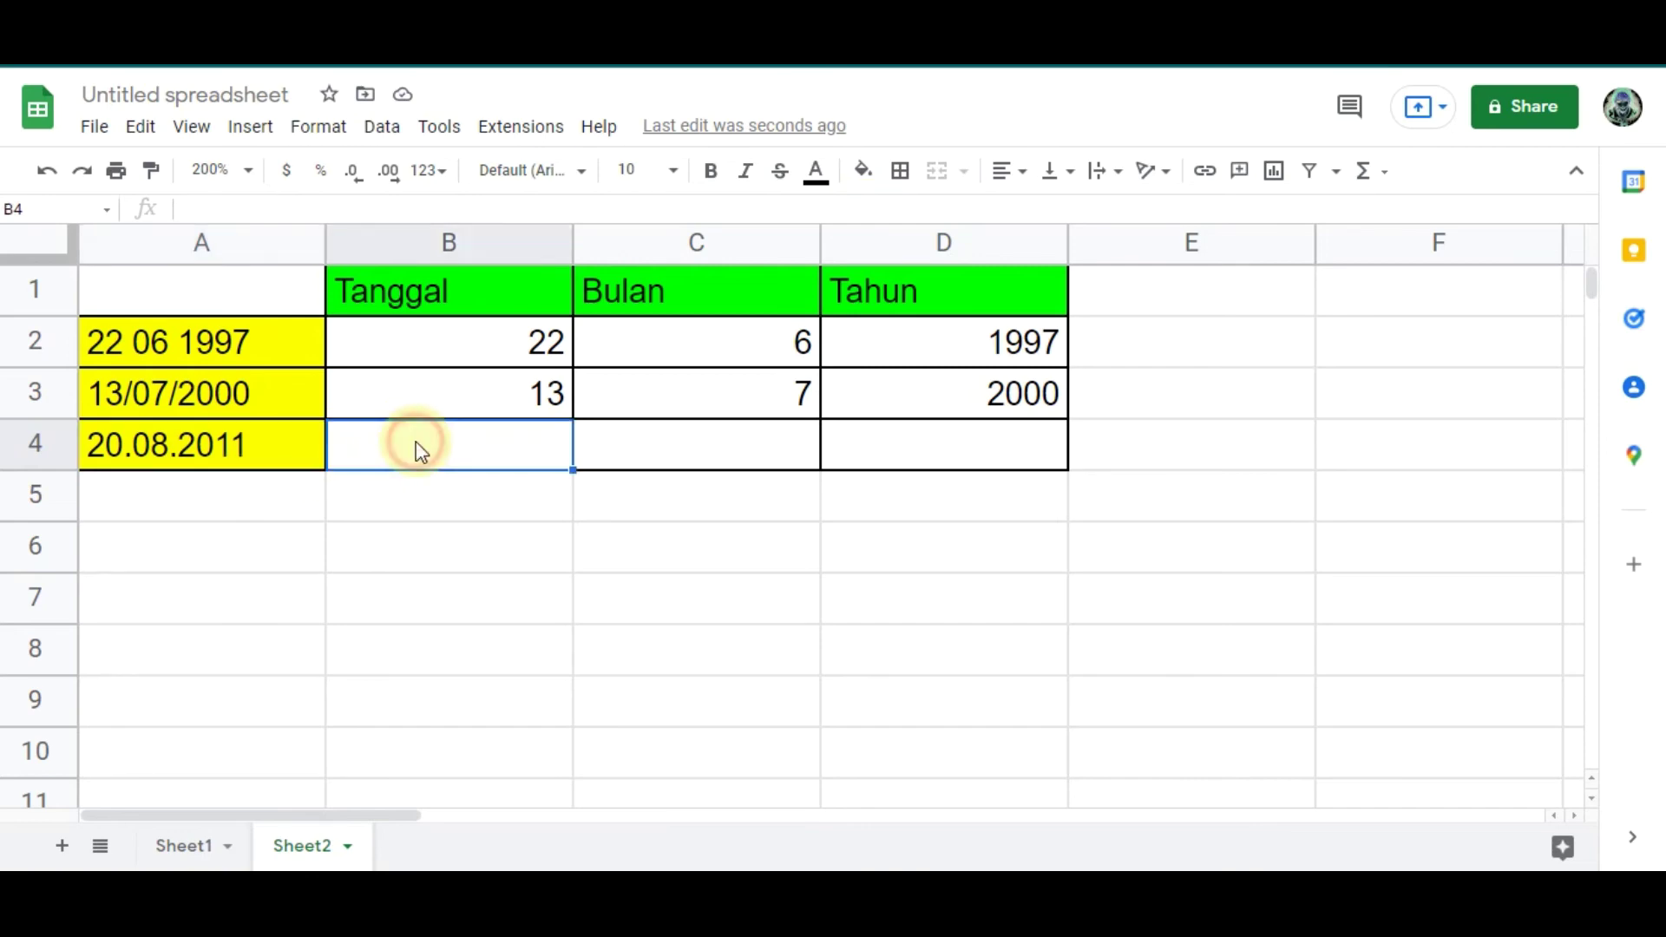
text(=)
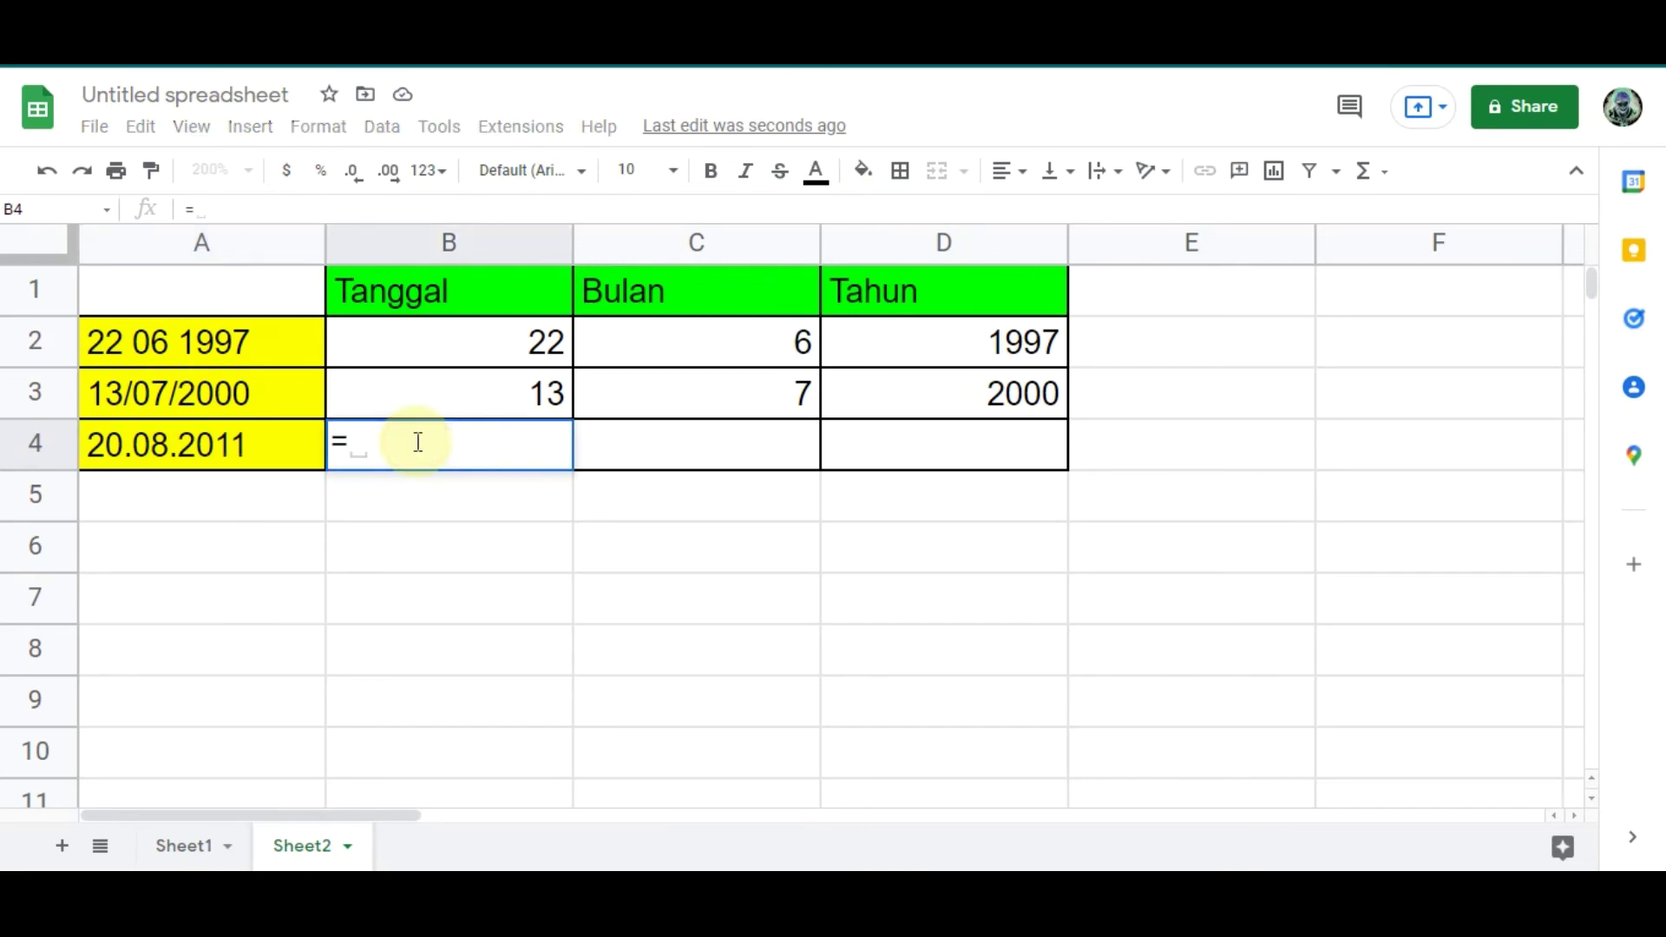
text(SPLIT()
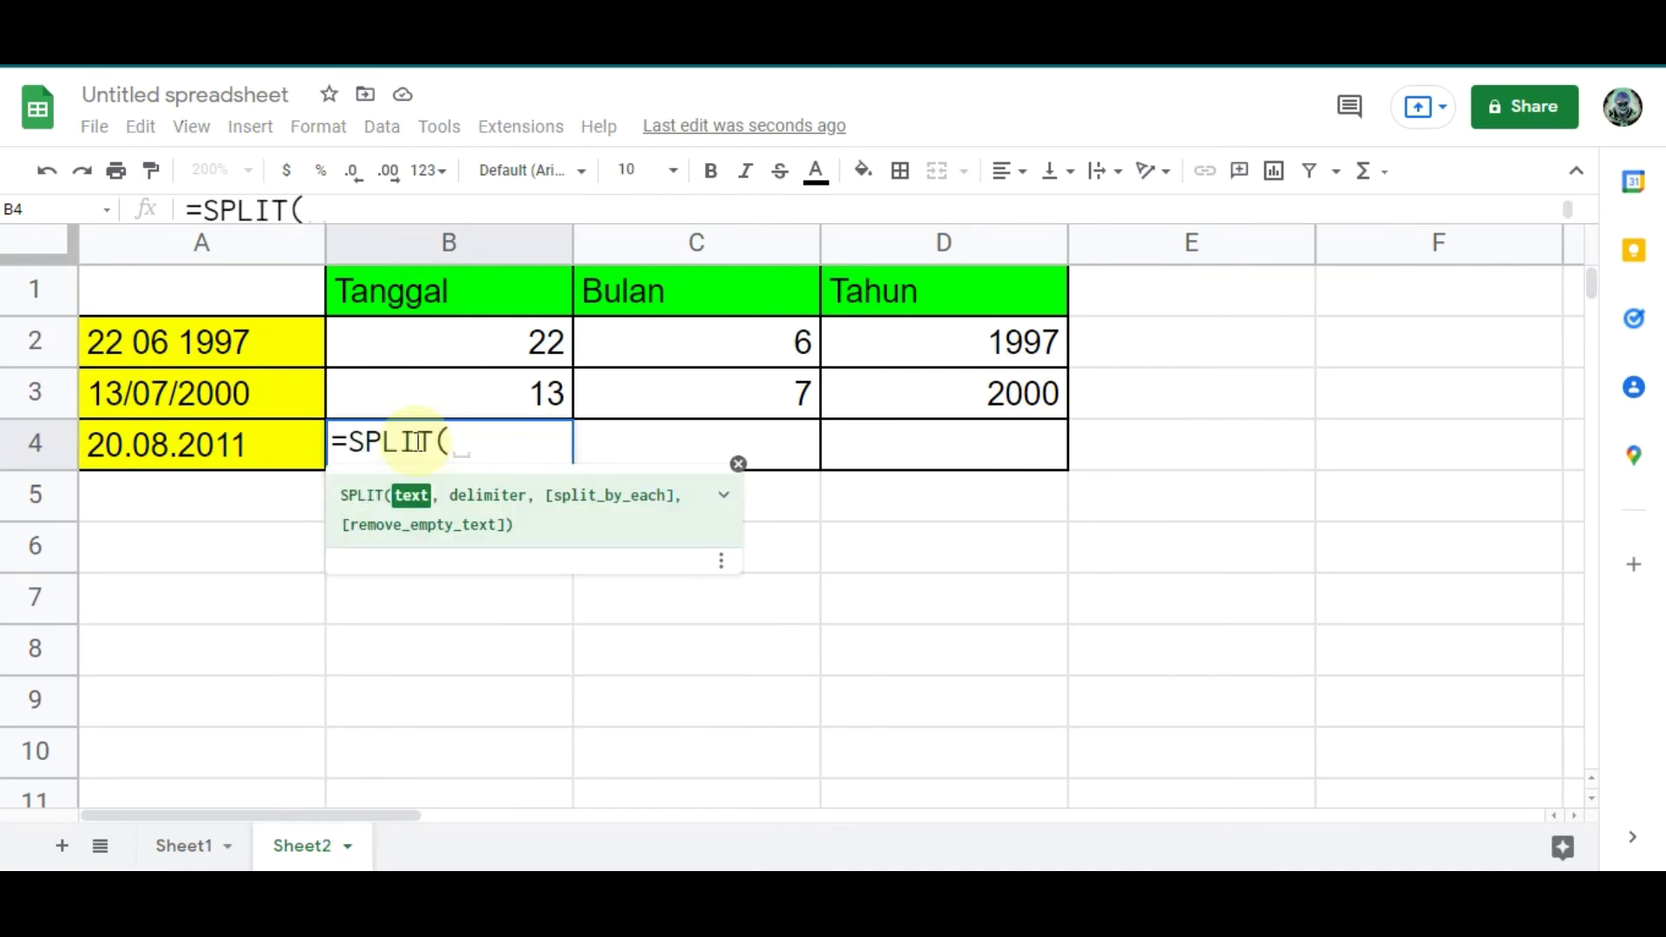
click(185, 438)
text(,)
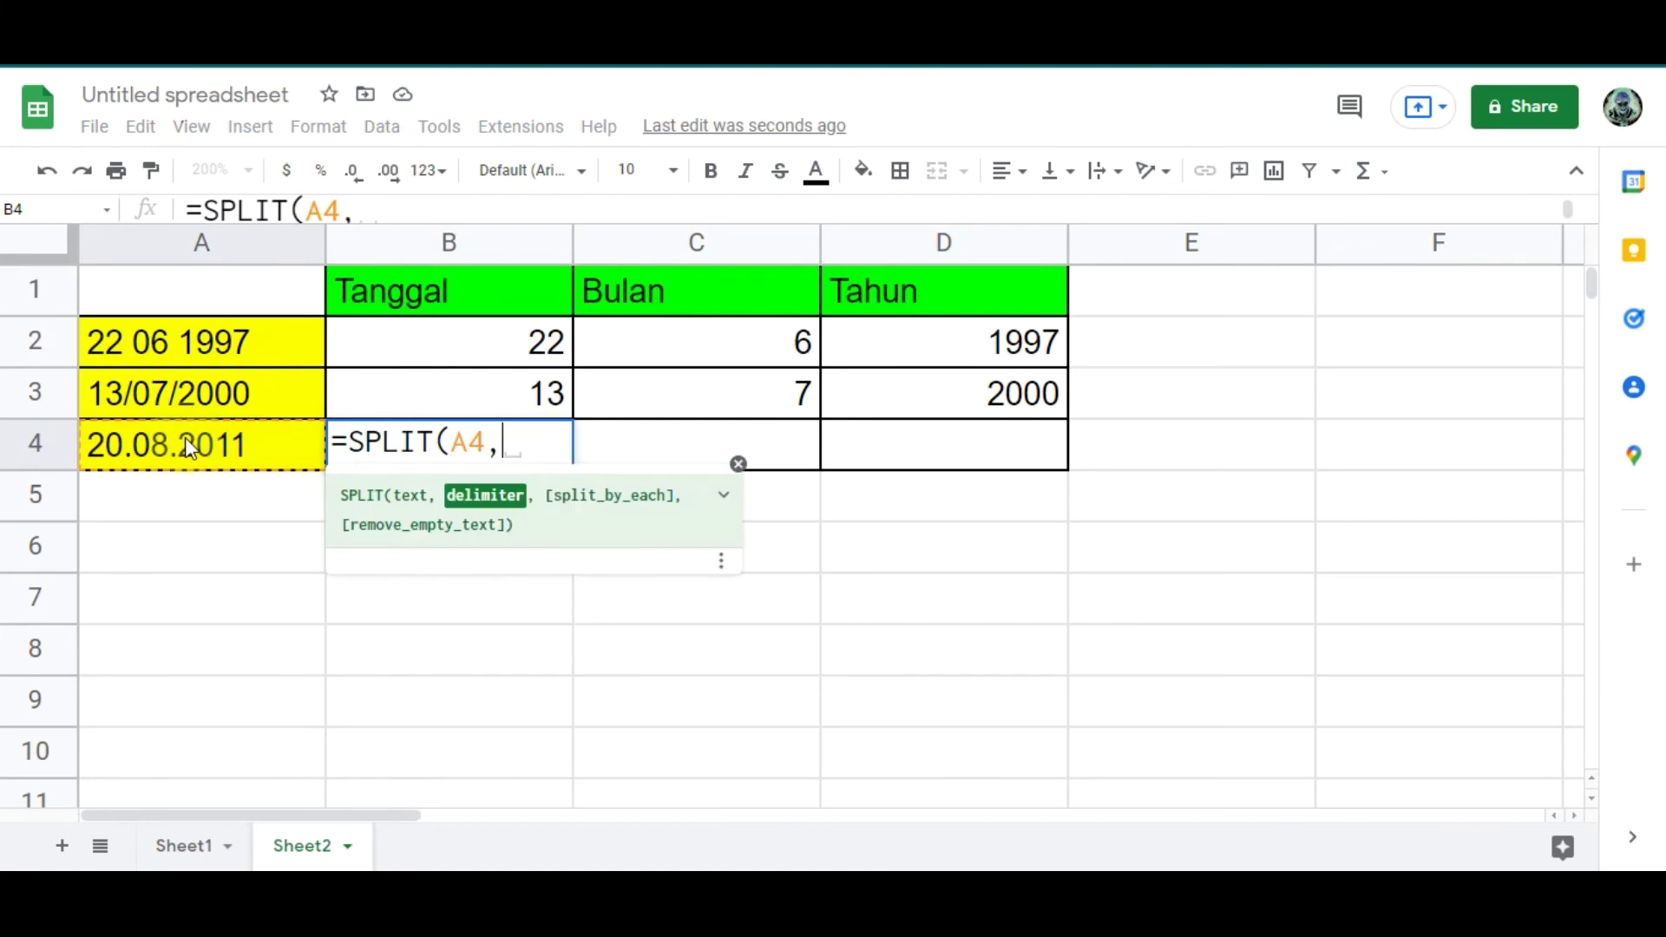
text(".)
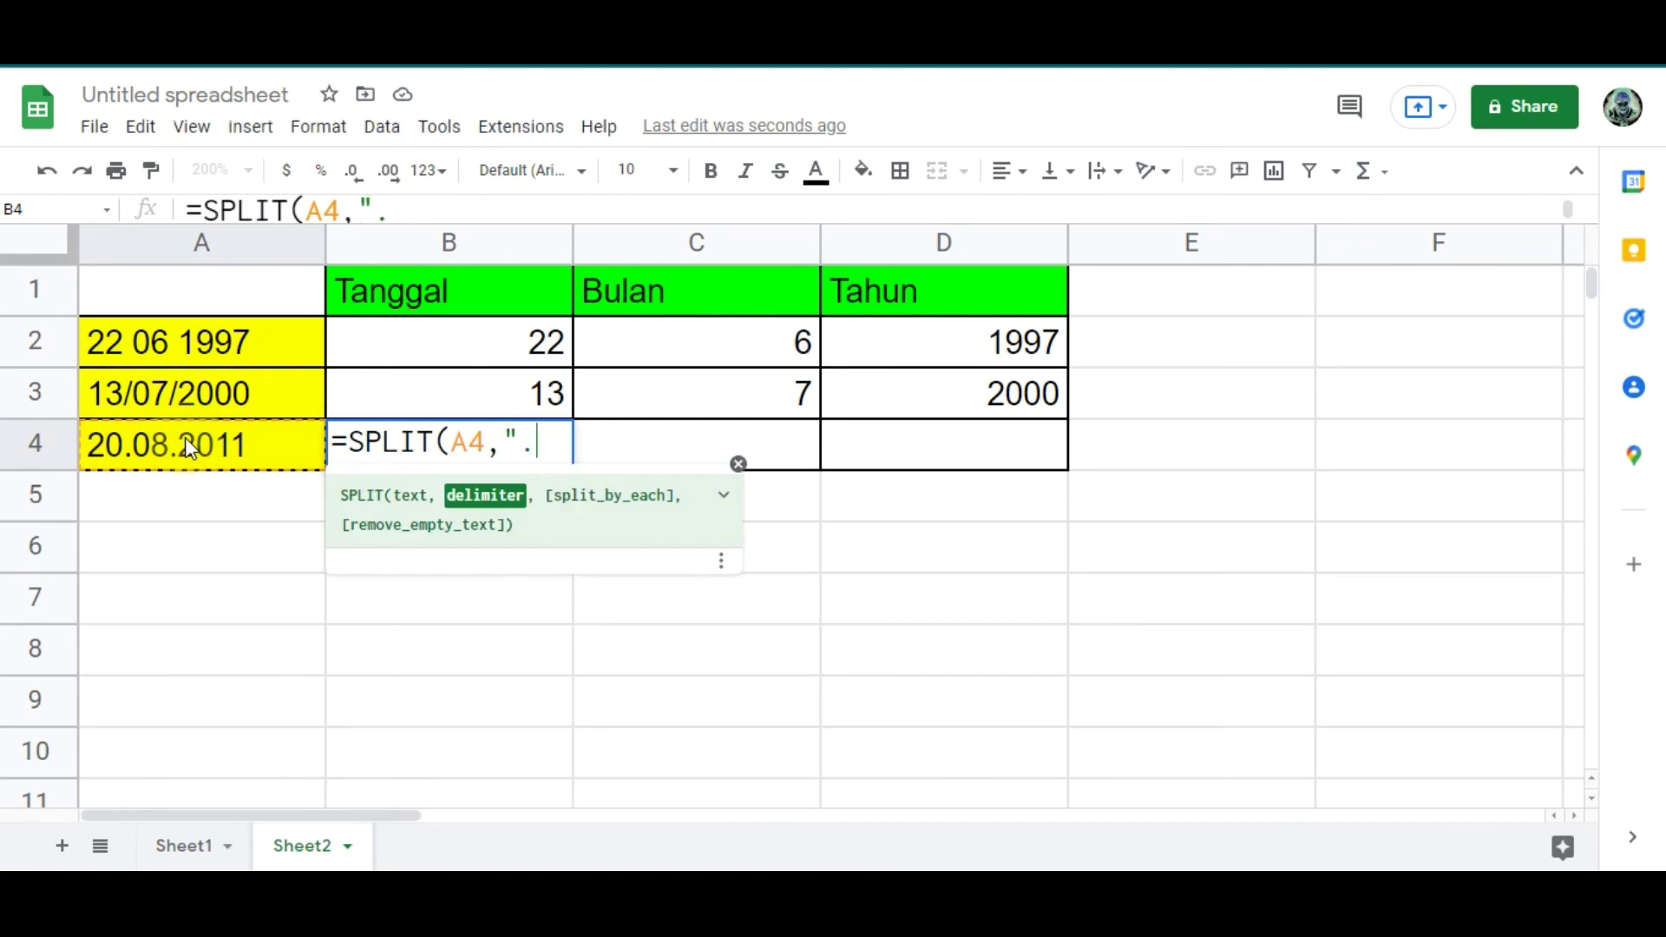
text("))
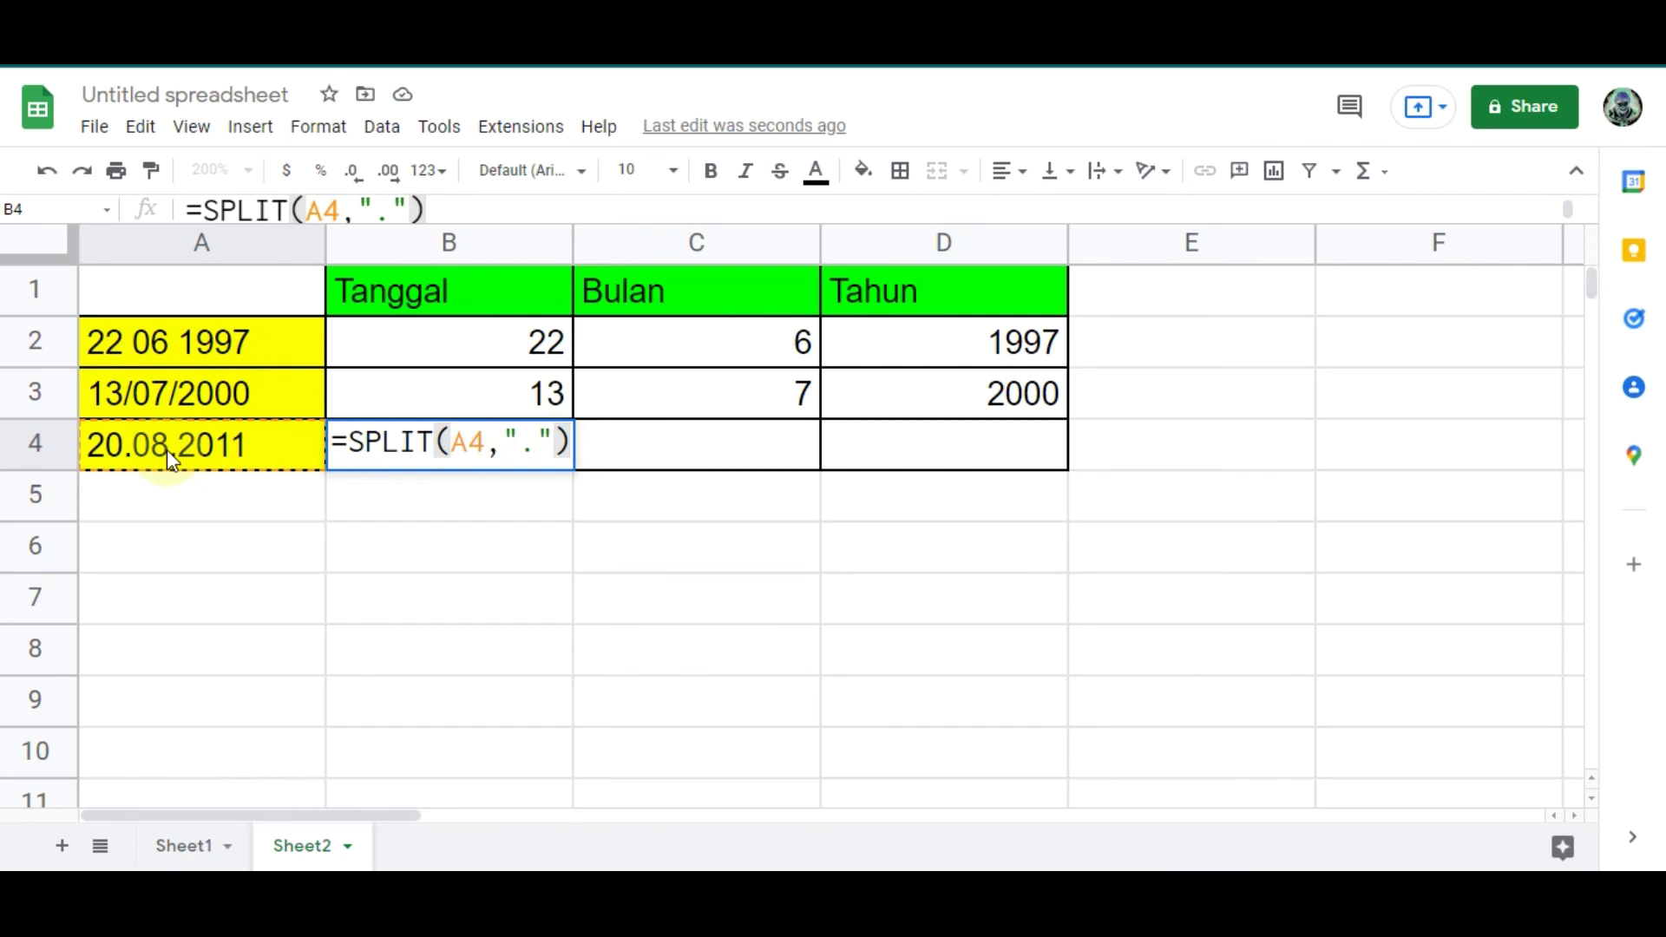
key(Return)
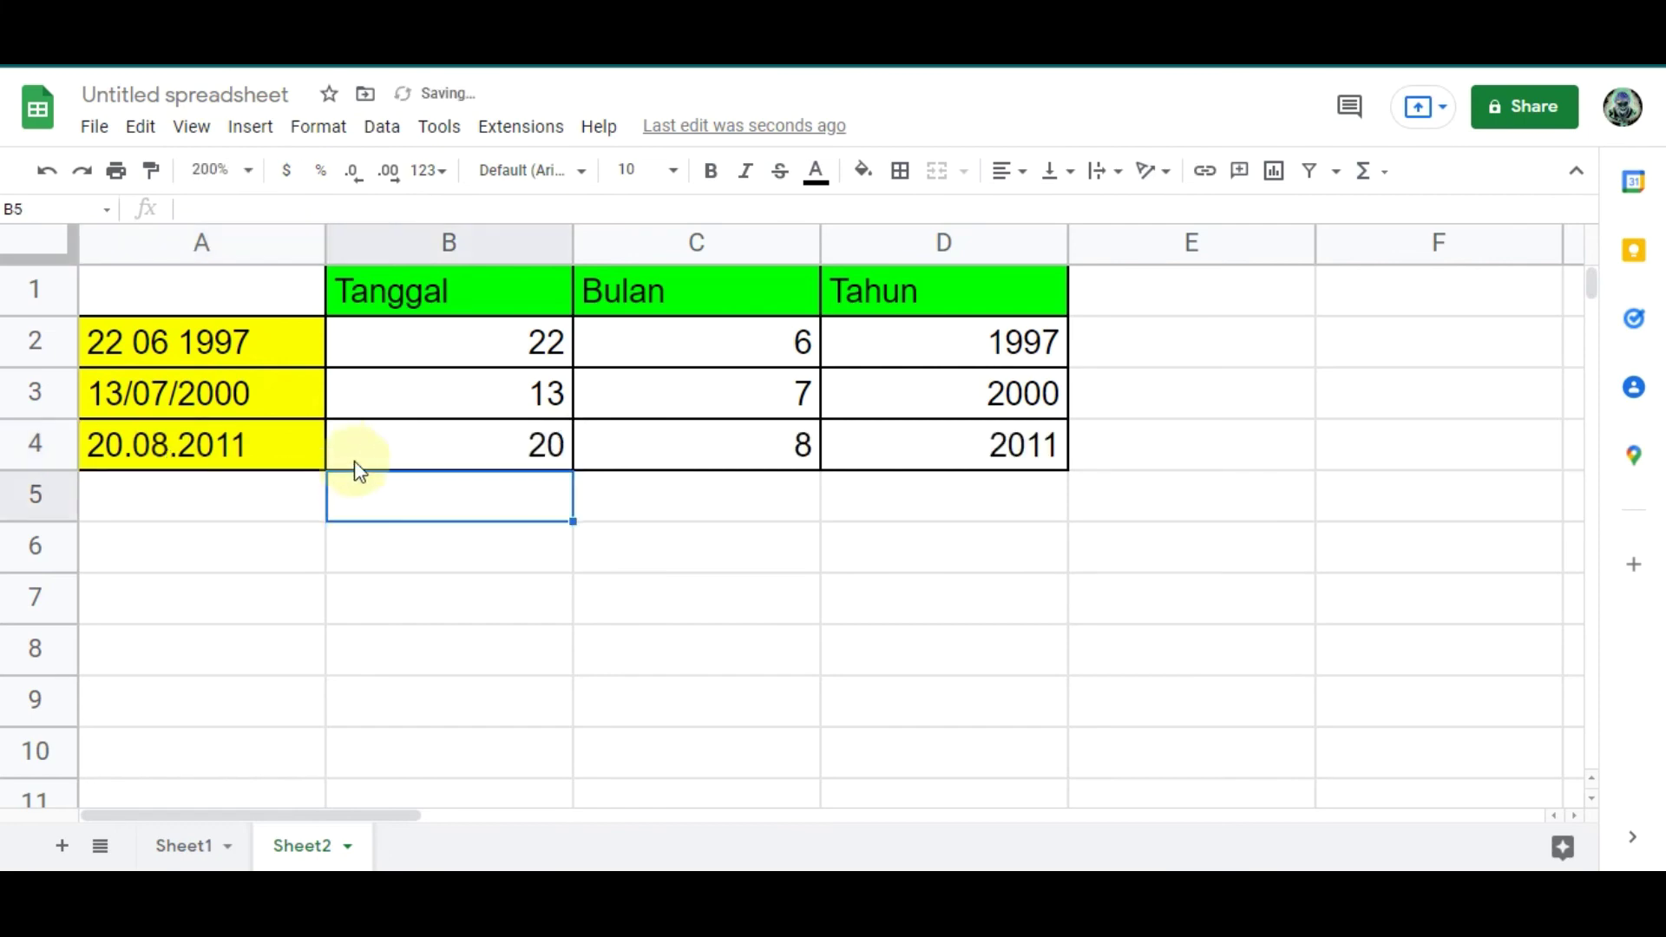